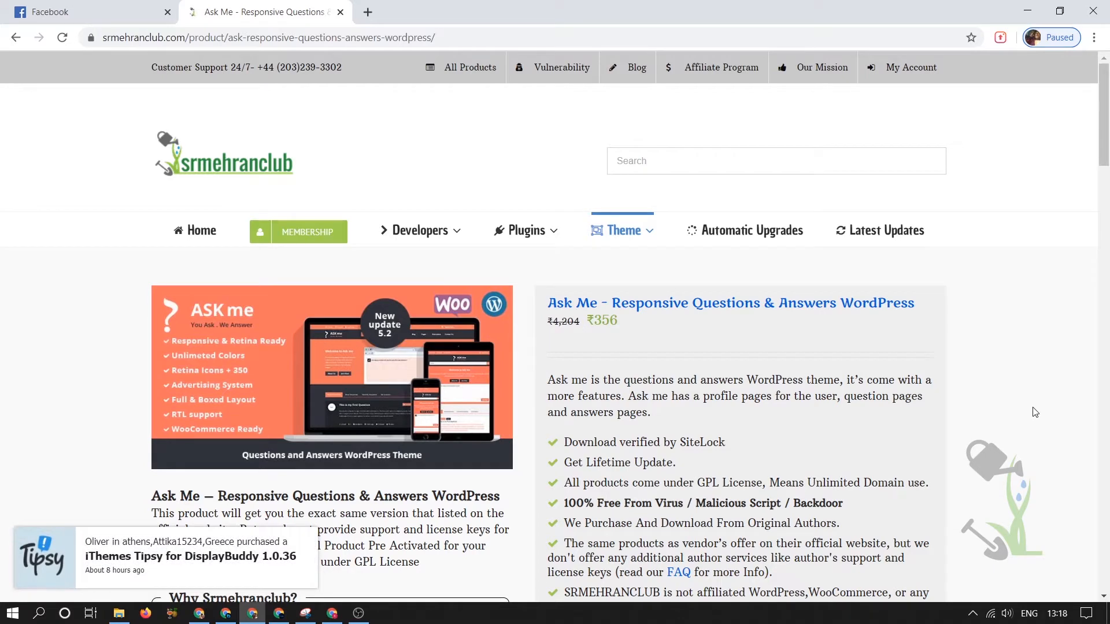
pyautogui.scroll(-4, 1034, 412)
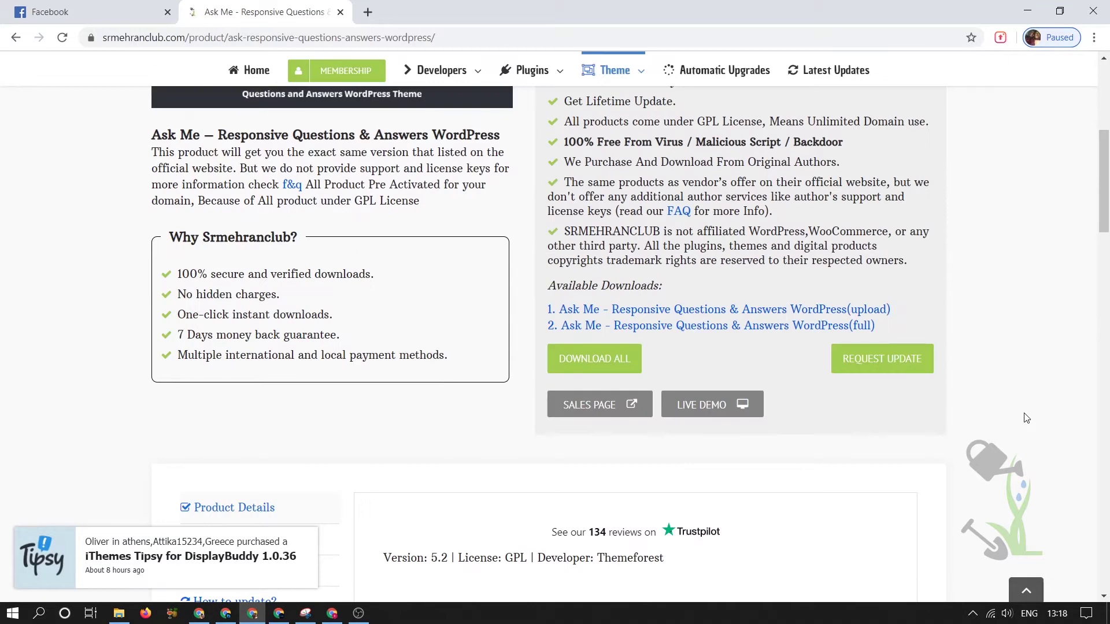
# Review the Ask Me ThemeForest item page and launch its Live Preview demo in a new tab
pyautogui.click(604, 406)
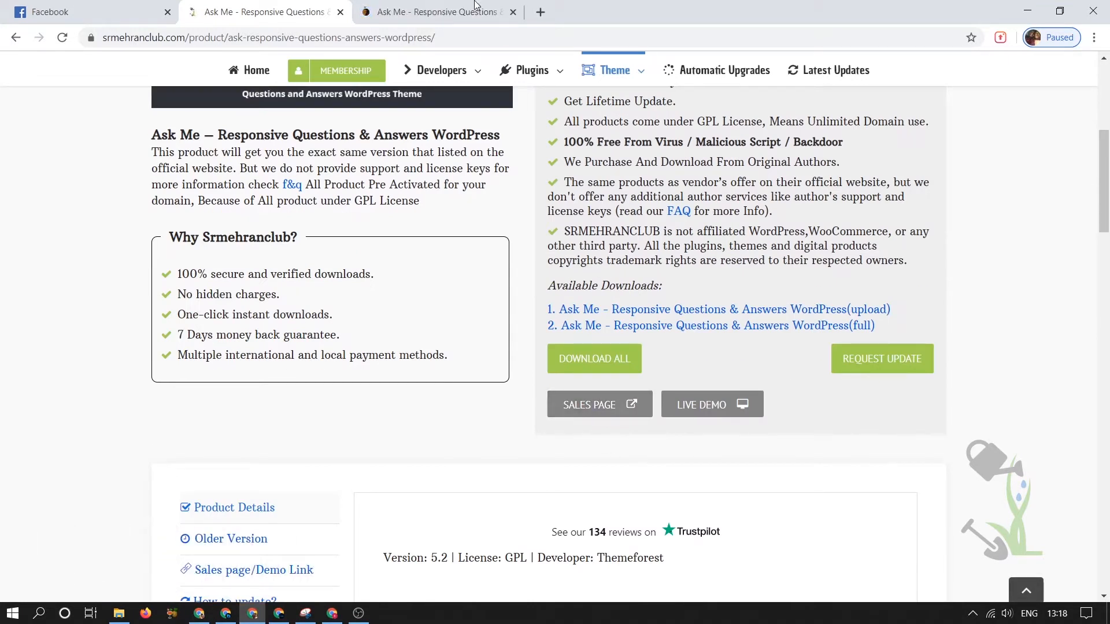
pyautogui.click(438, 11)
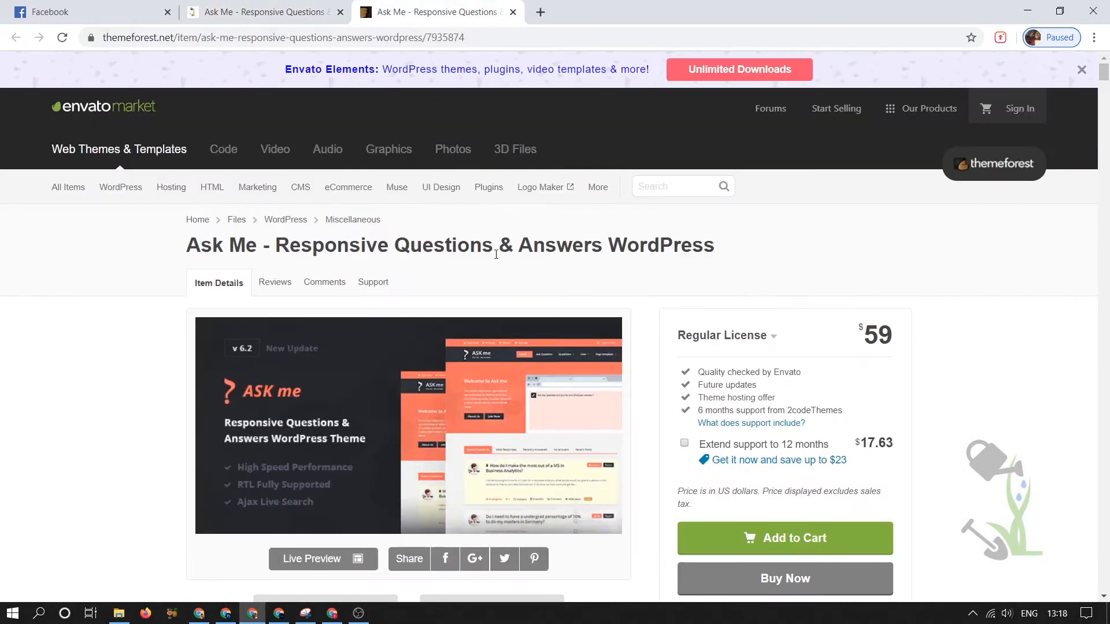
pyautogui.scroll(-5, 498, 258)
pyautogui.scroll(-4, 500, 308)
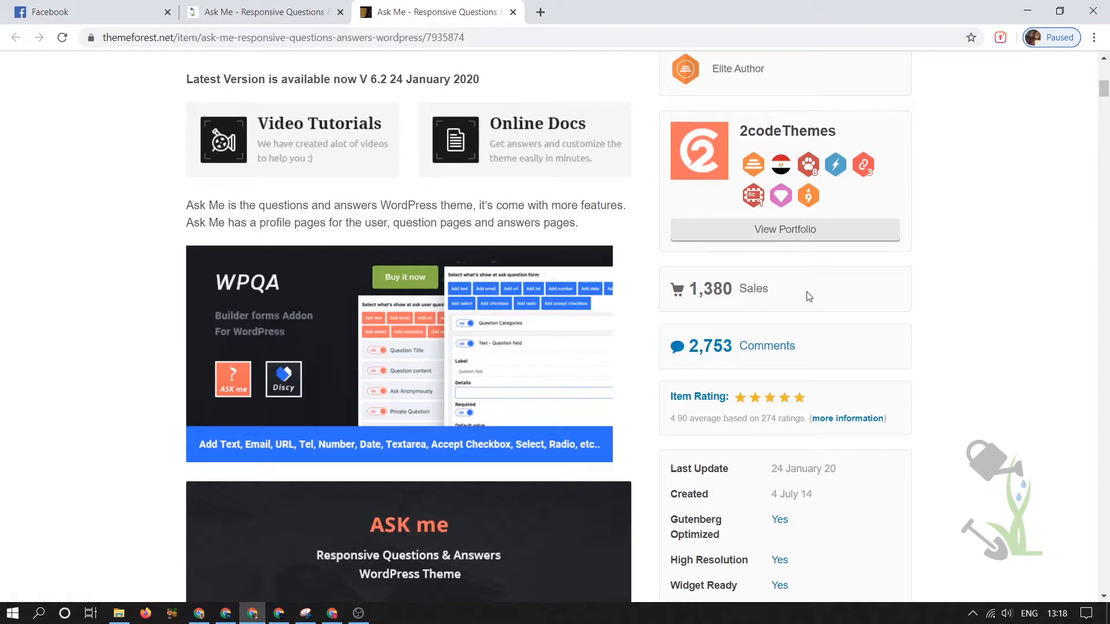
pyautogui.scroll(-3, 747, 288)
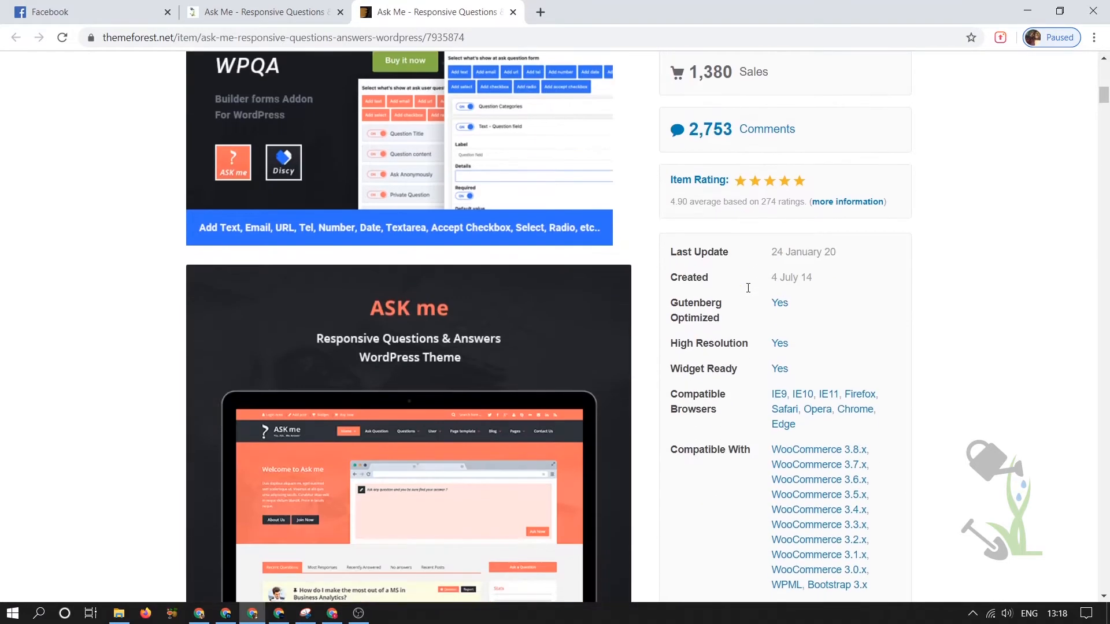
pyautogui.scroll(-5, 747, 287)
pyautogui.scroll(-5, 590, 307)
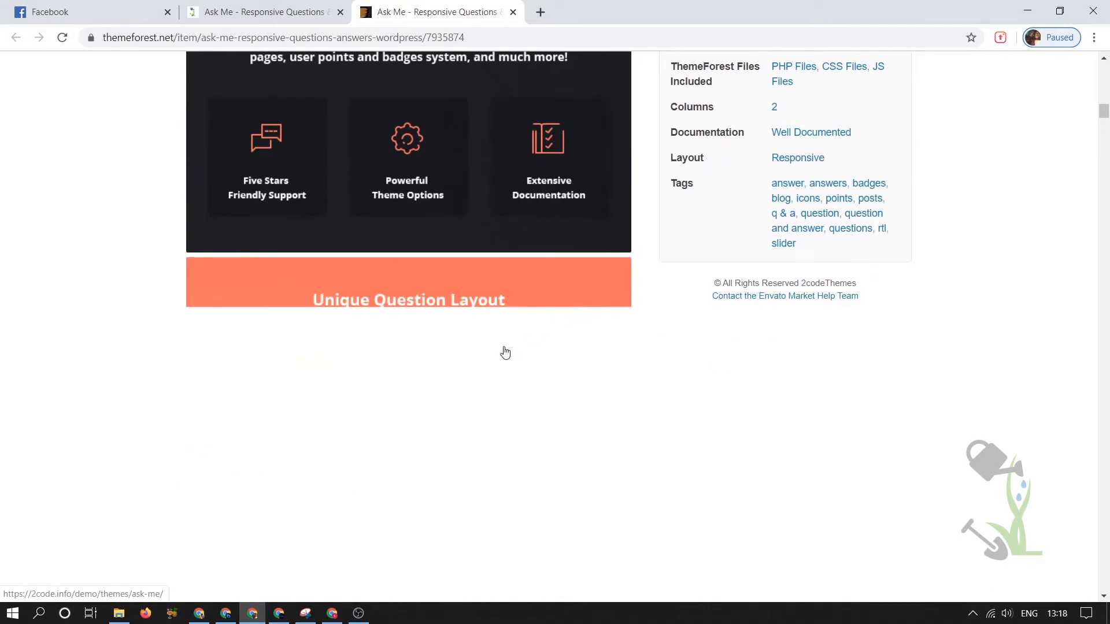
pyautogui.scroll(5, 505, 352)
pyautogui.scroll(5, 407, 347)
pyautogui.scroll(5, 348, 365)
pyautogui.scroll(-2, 354, 408)
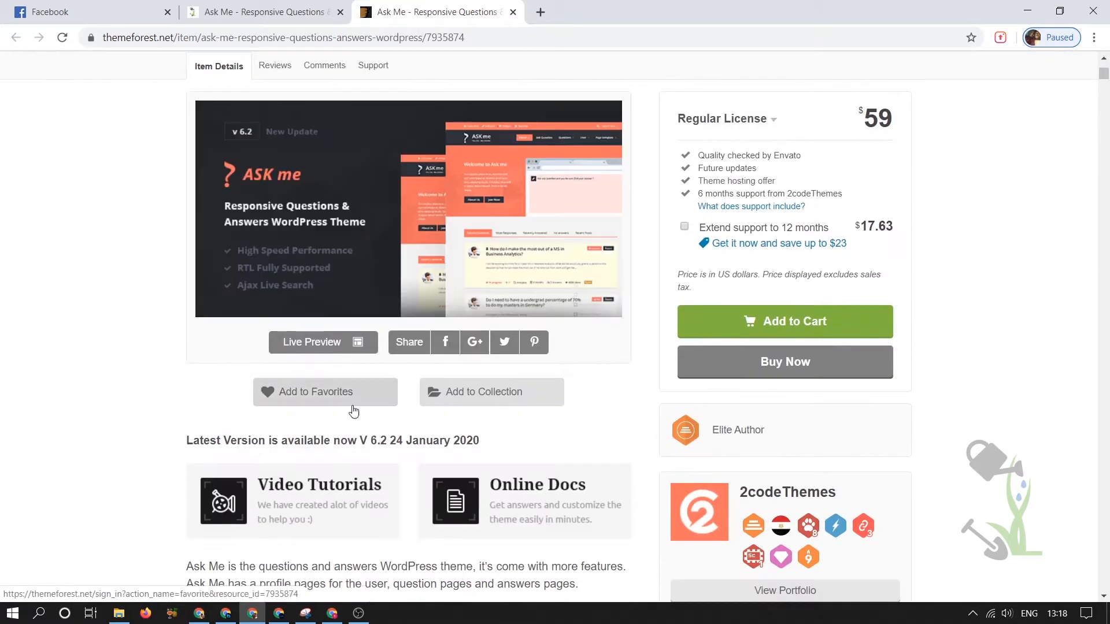
pyautogui.click(321, 342)
pyautogui.click(607, 11)
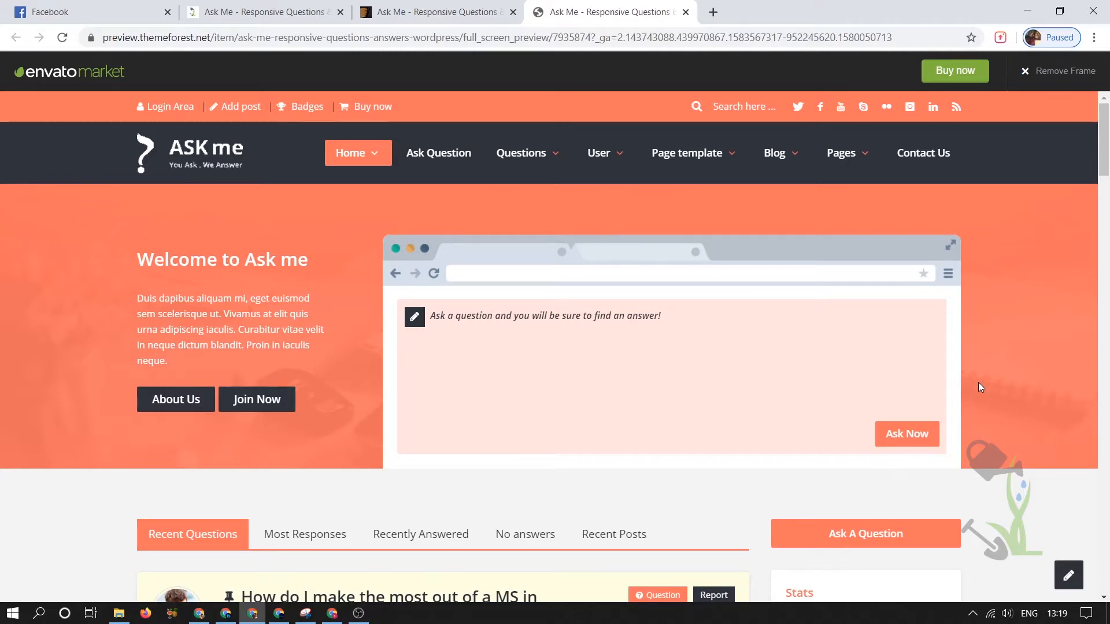
pyautogui.scroll(-3, 978, 383)
pyautogui.scroll(-5, 979, 383)
pyautogui.scroll(-2, 169, 368)
pyautogui.scroll(-2, 170, 367)
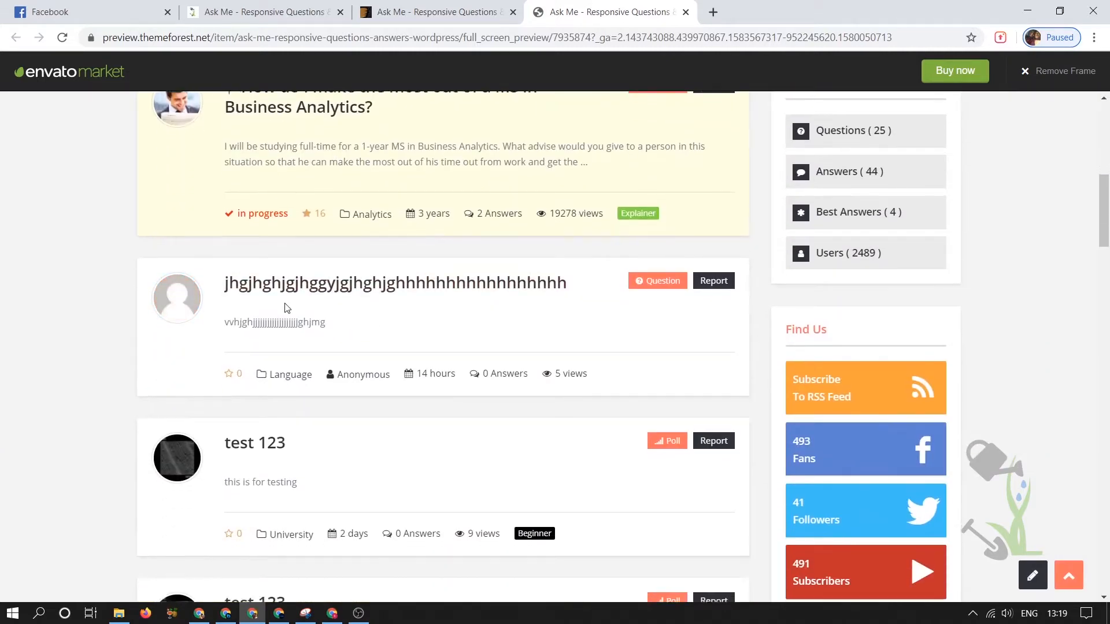
pyautogui.scroll(-4, 286, 400)
pyautogui.scroll(-3, 337, 381)
pyautogui.scroll(-2, 337, 381)
pyautogui.scroll(-5, 342, 381)
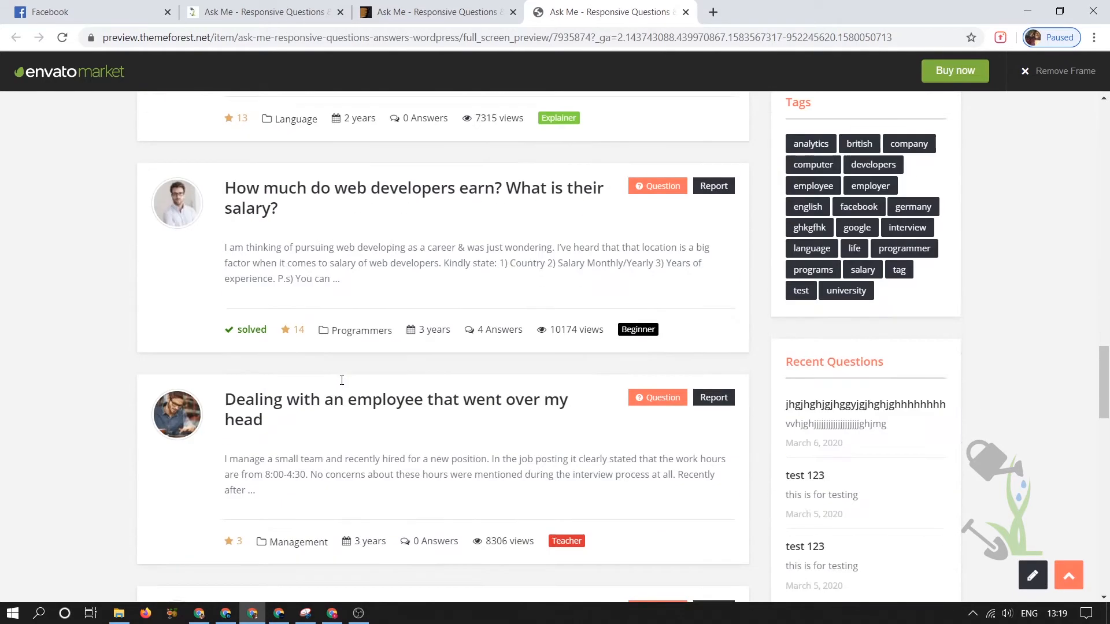
pyautogui.scroll(5, 342, 381)
pyautogui.scroll(5, 343, 380)
pyautogui.scroll(3, 1056, 314)
pyautogui.scroll(5, 1056, 314)
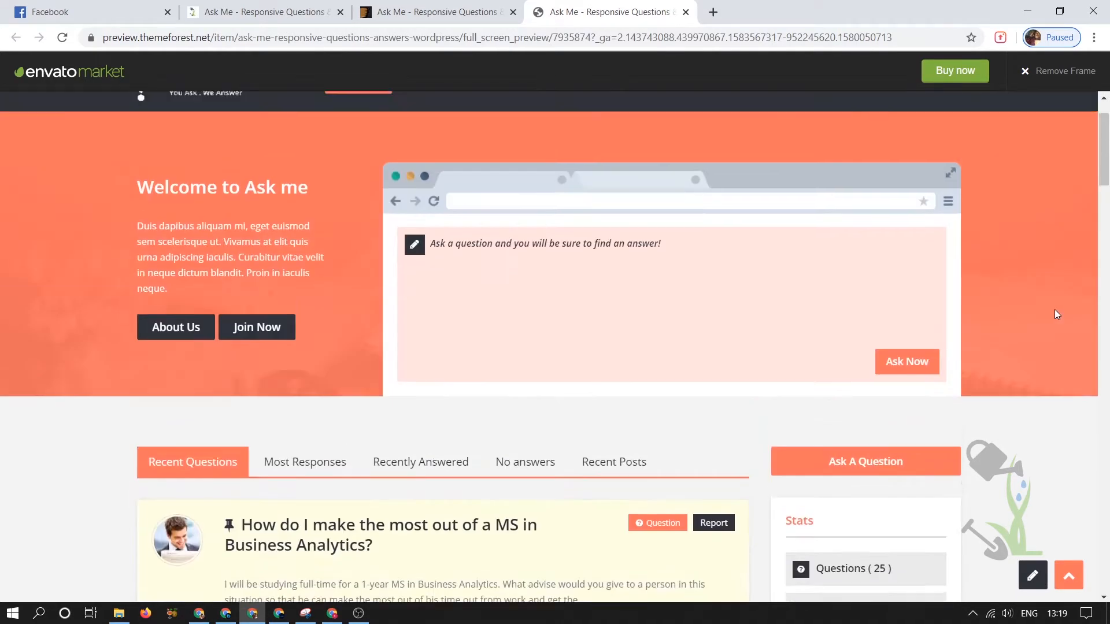
pyautogui.scroll(3, 1056, 315)
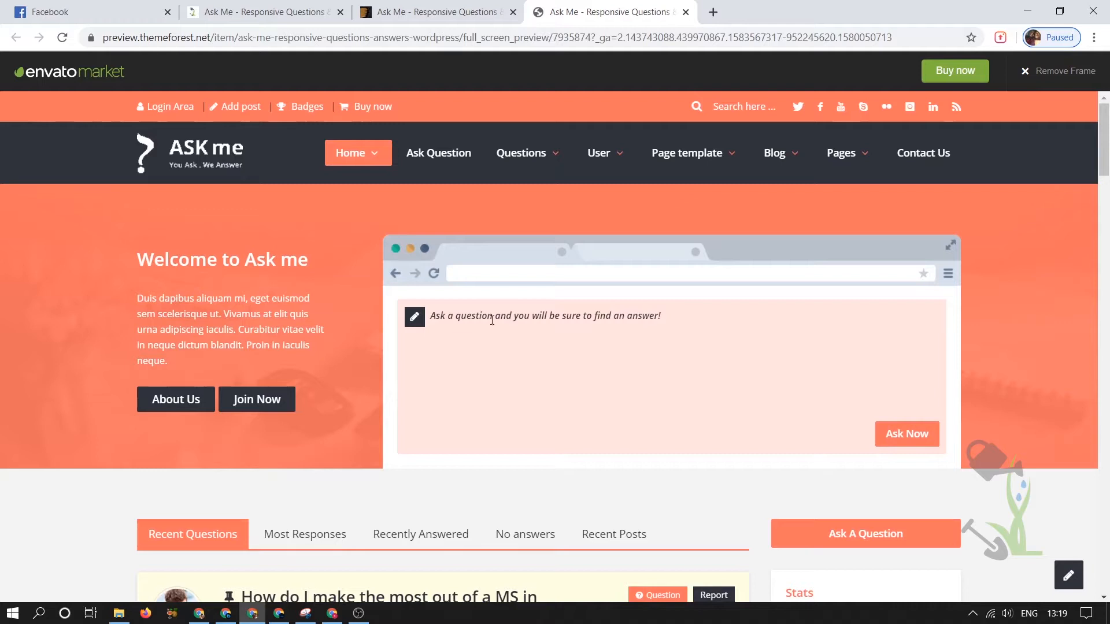
# Try the demo's ask-a-question box, then return to the ThemeForest item page
pyautogui.click(452, 326)
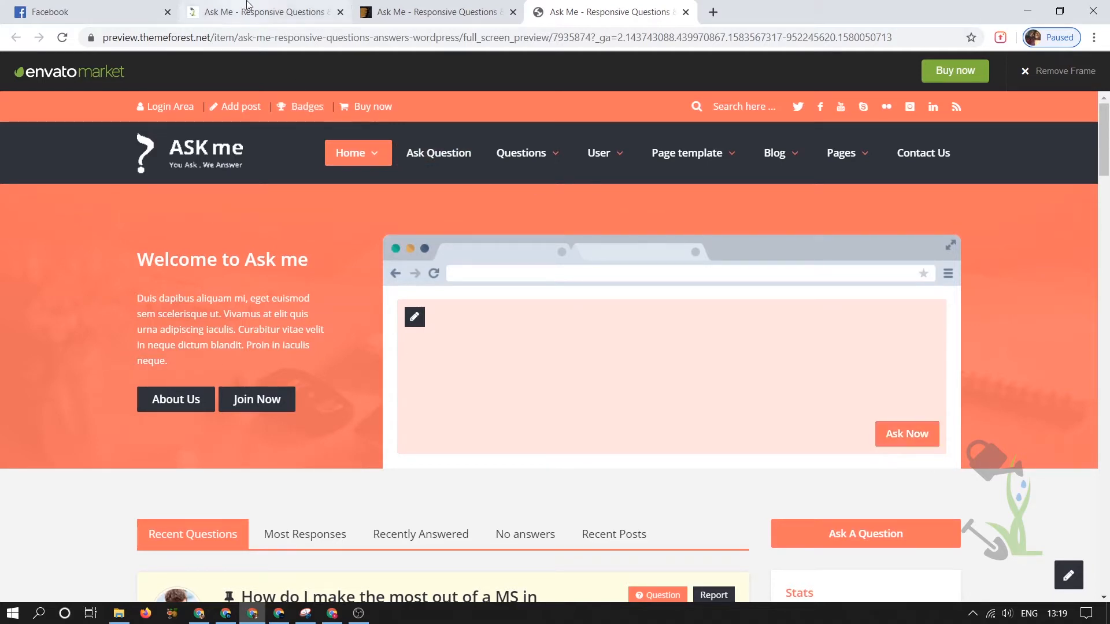
pyautogui.scroll(-1, 666, 252)
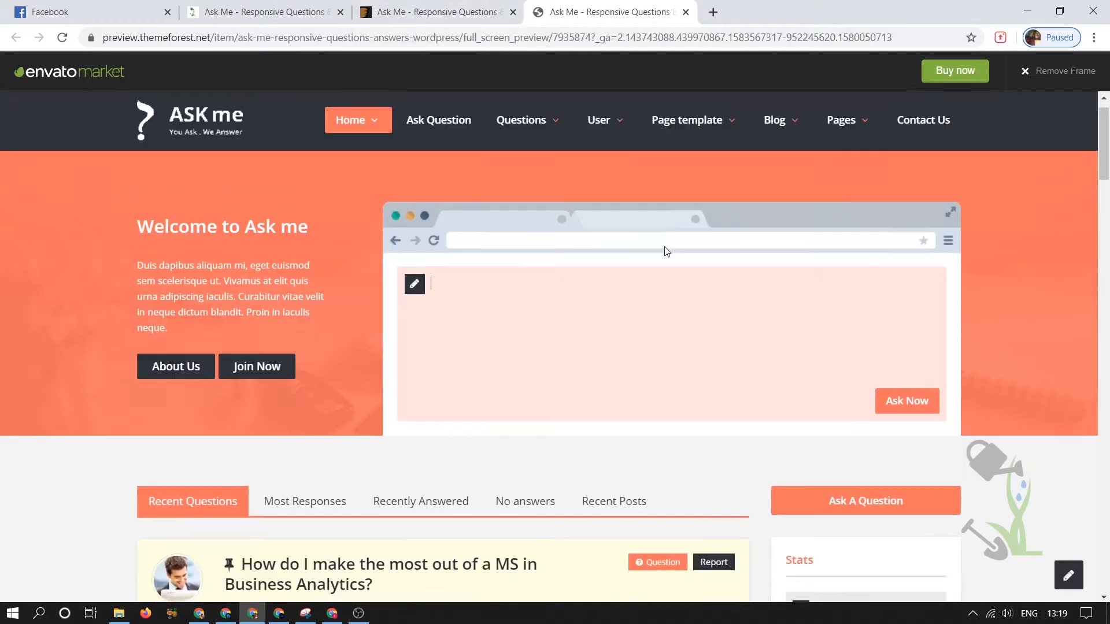
pyautogui.scroll(-5, 666, 252)
pyautogui.scroll(5, 666, 252)
pyautogui.click(465, 12)
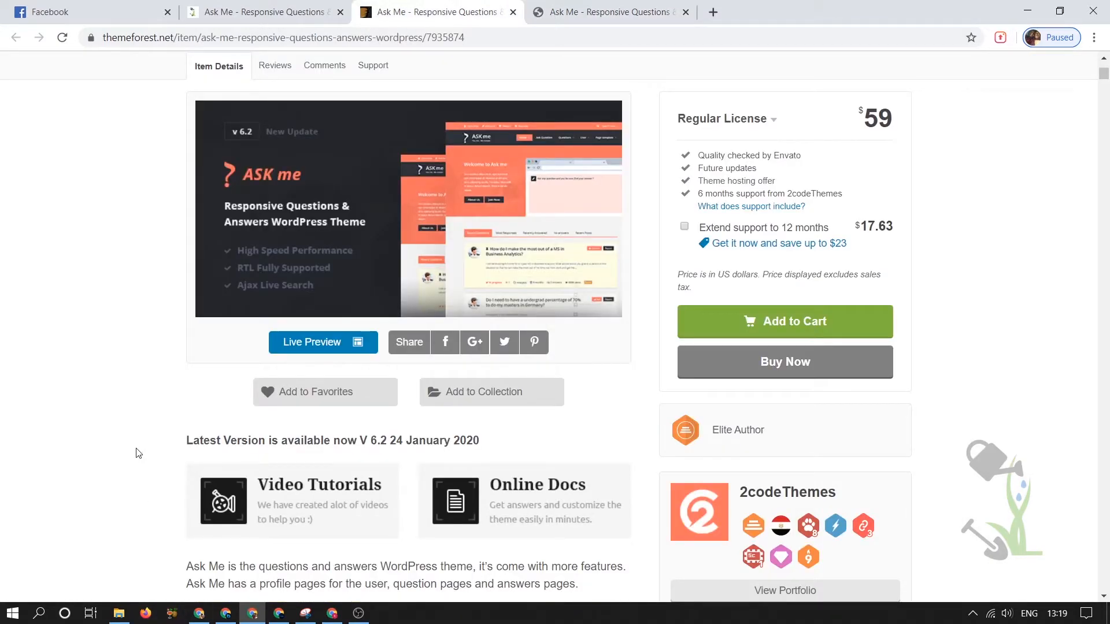
pyautogui.scroll(-4, 143, 456)
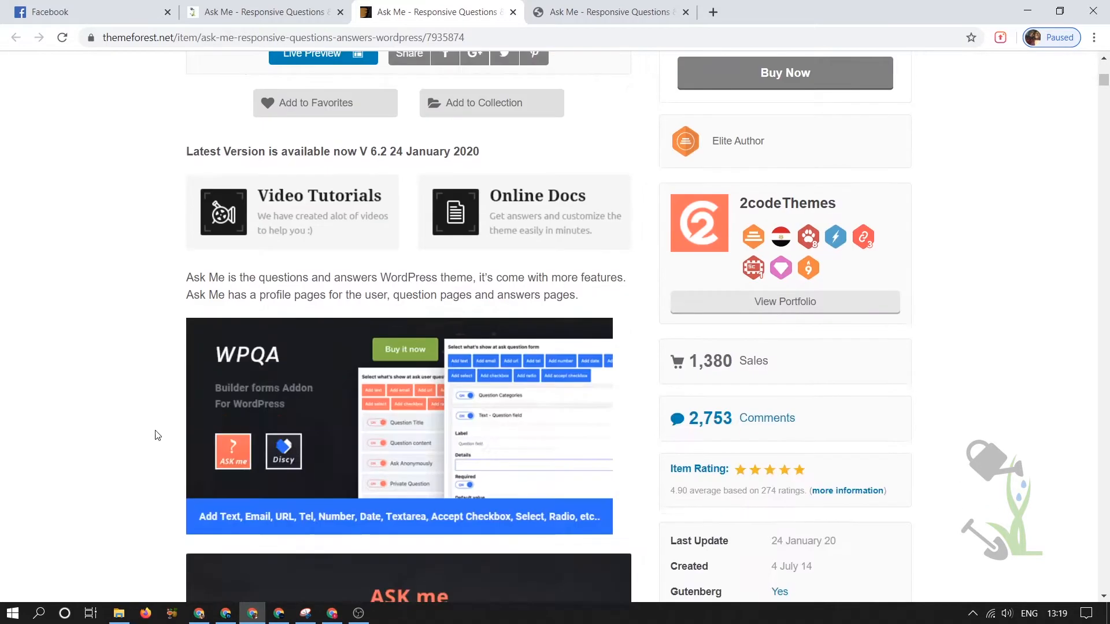
pyautogui.scroll(6, 143, 456)
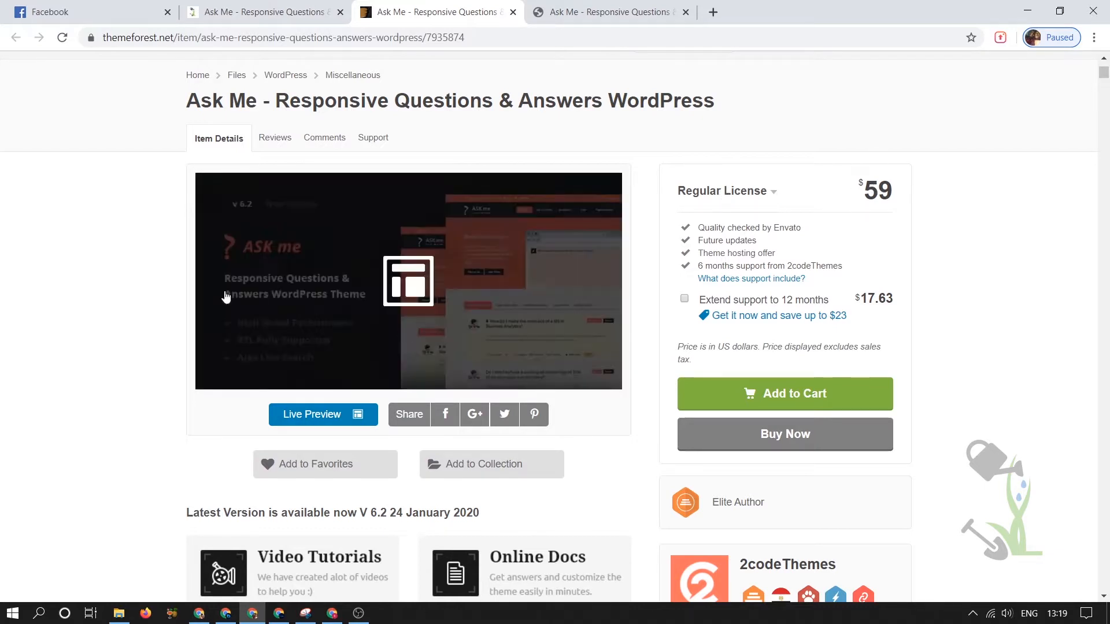
# Start the srmehranclub DOWNLOAD ALL for Ask Me, cancel it, and bring the WordPress blog window forward
pyautogui.click(265, 12)
pyautogui.scroll(3, 468, 433)
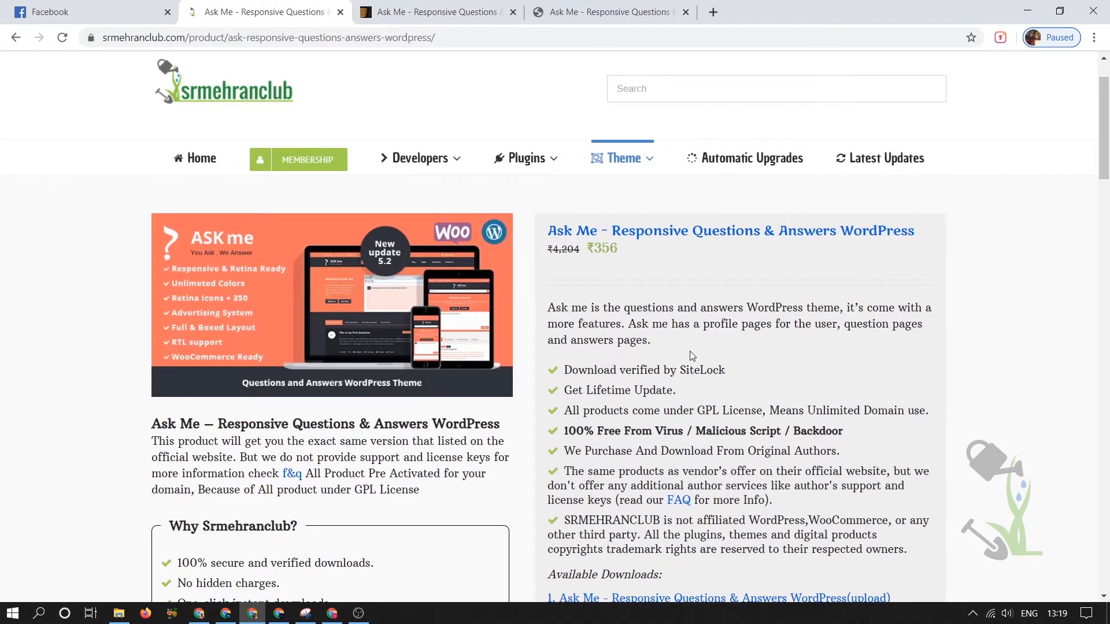
pyautogui.scroll(-2, 691, 351)
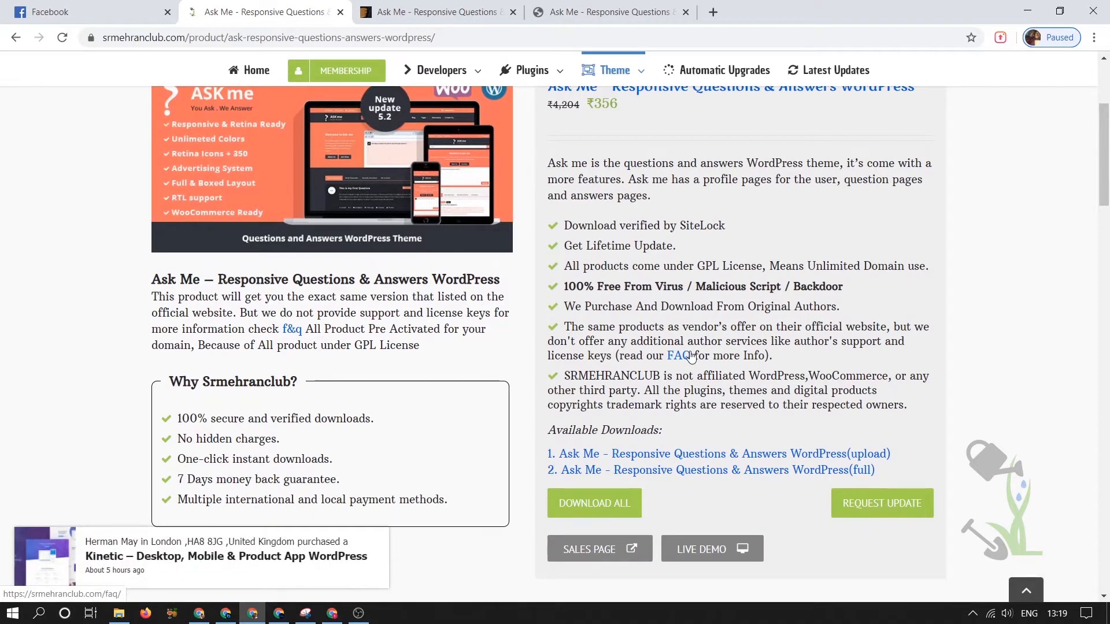
pyautogui.click(593, 502)
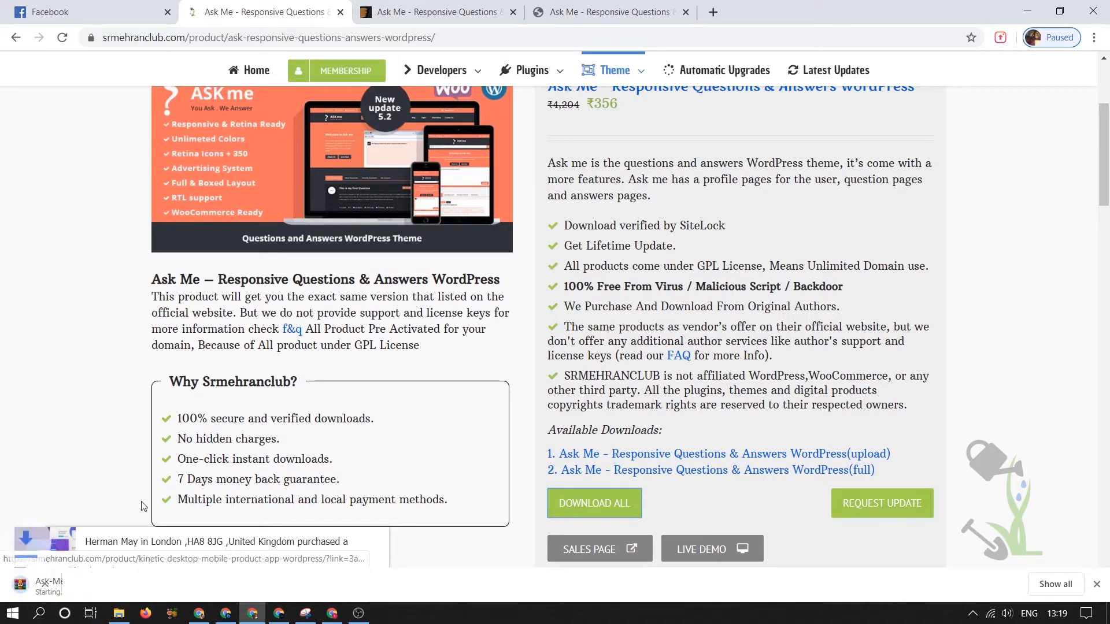
pyautogui.rightClick(103, 589)
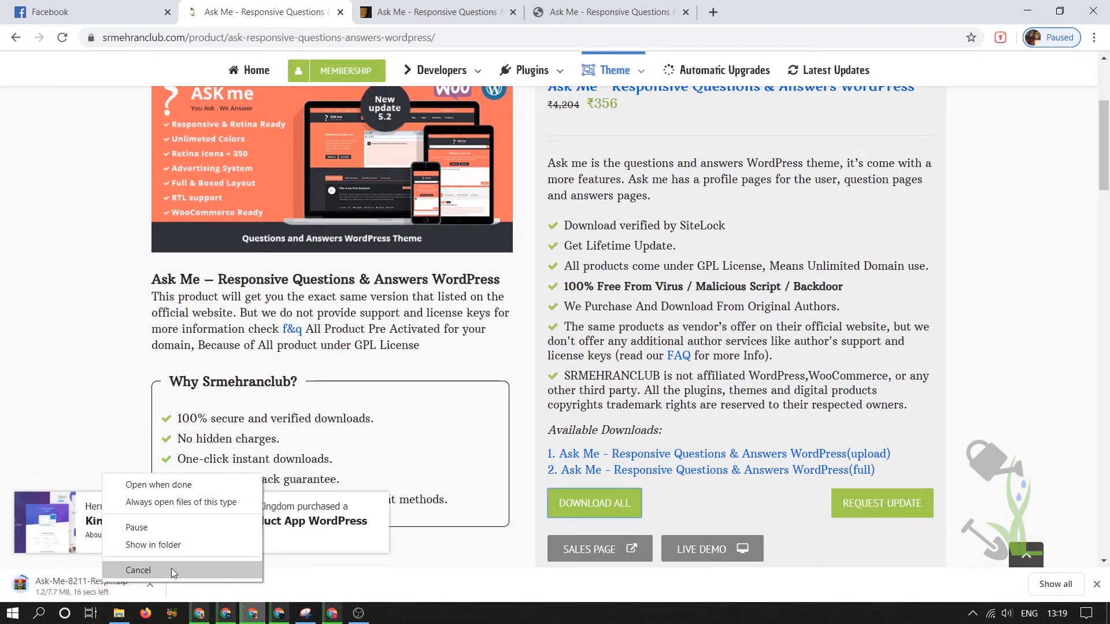
pyautogui.click(173, 571)
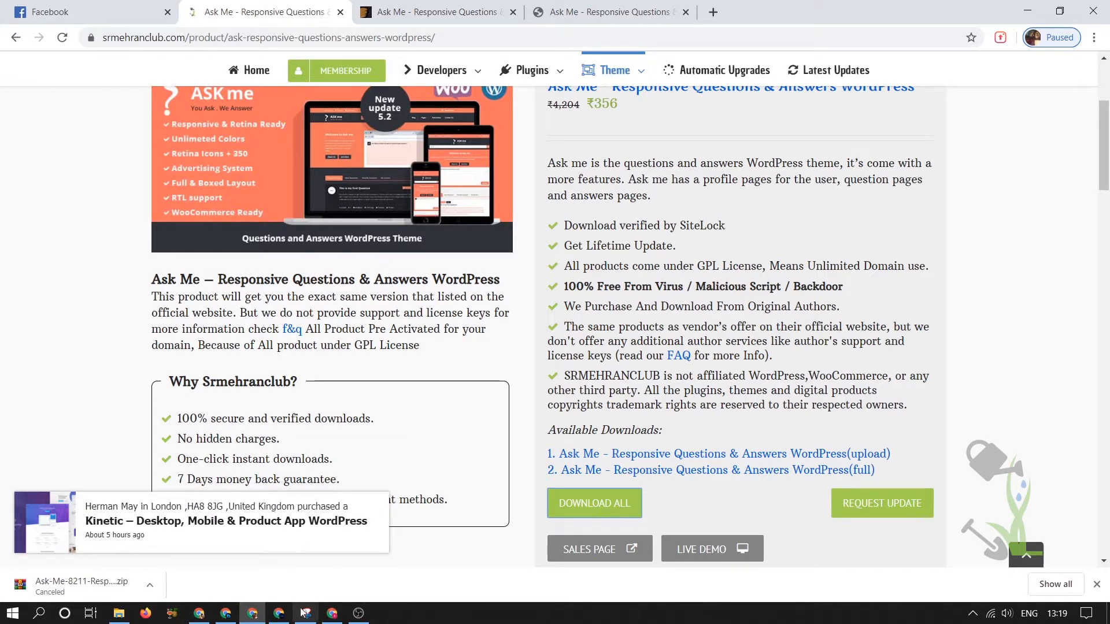
pyautogui.click(279, 613)
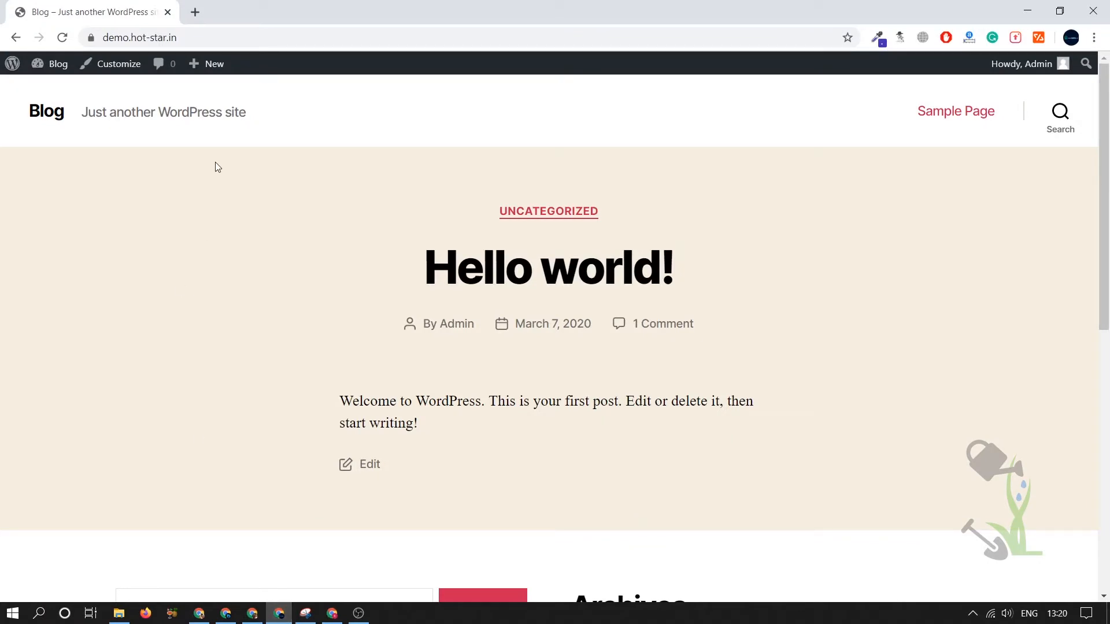
# Navigate to the blog's wp-admin address to reach the WordPress dashboard
pyautogui.click(354, 37)
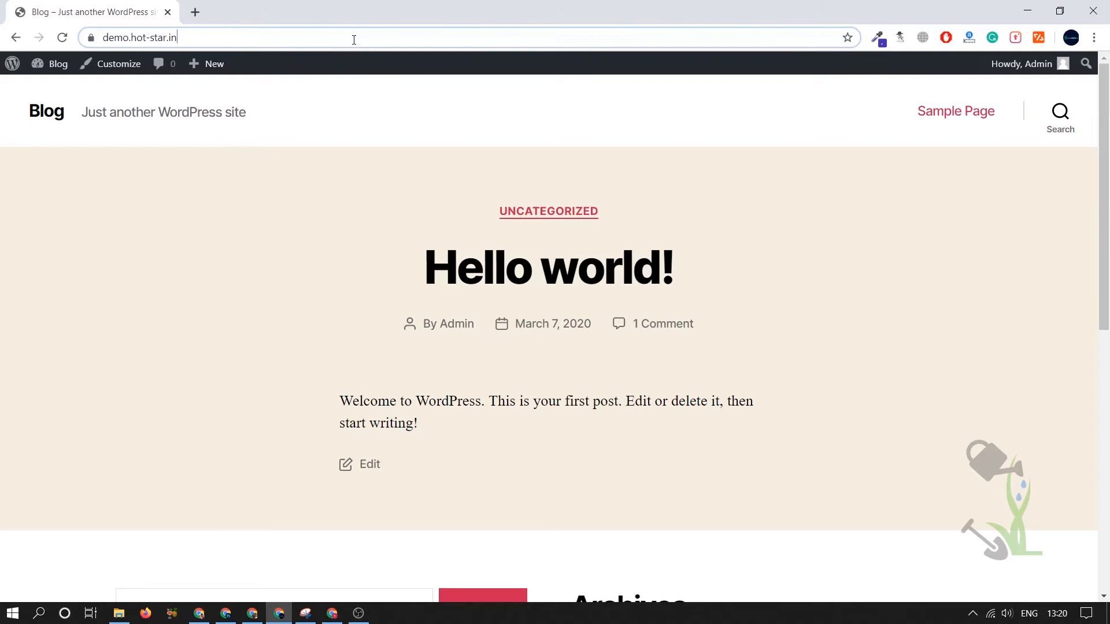
pyautogui.click(445, 37)
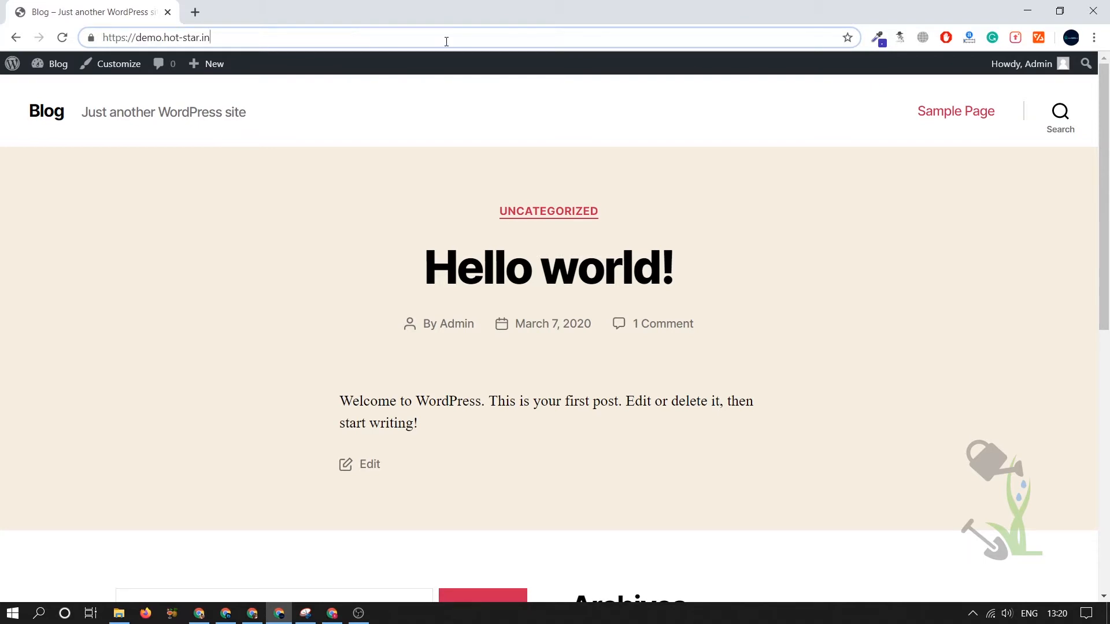
pyautogui.write('/wp')
pyautogui.press('Return')
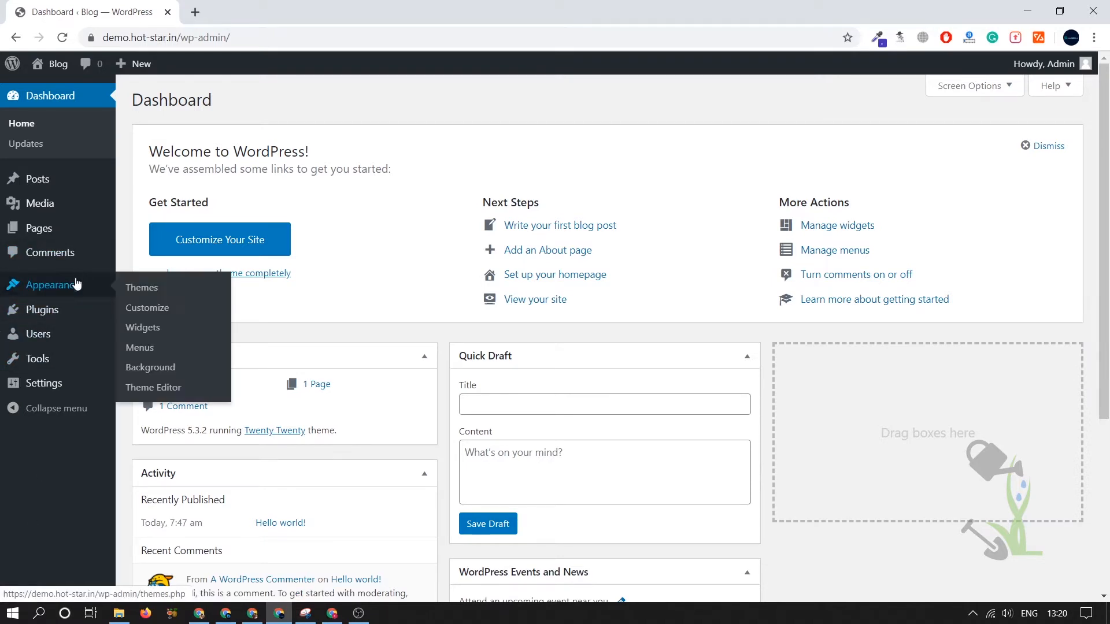
# Go to Appearance > Themes and start adding a new theme
pyautogui.moveTo(52, 284)
pyautogui.click(155, 292)
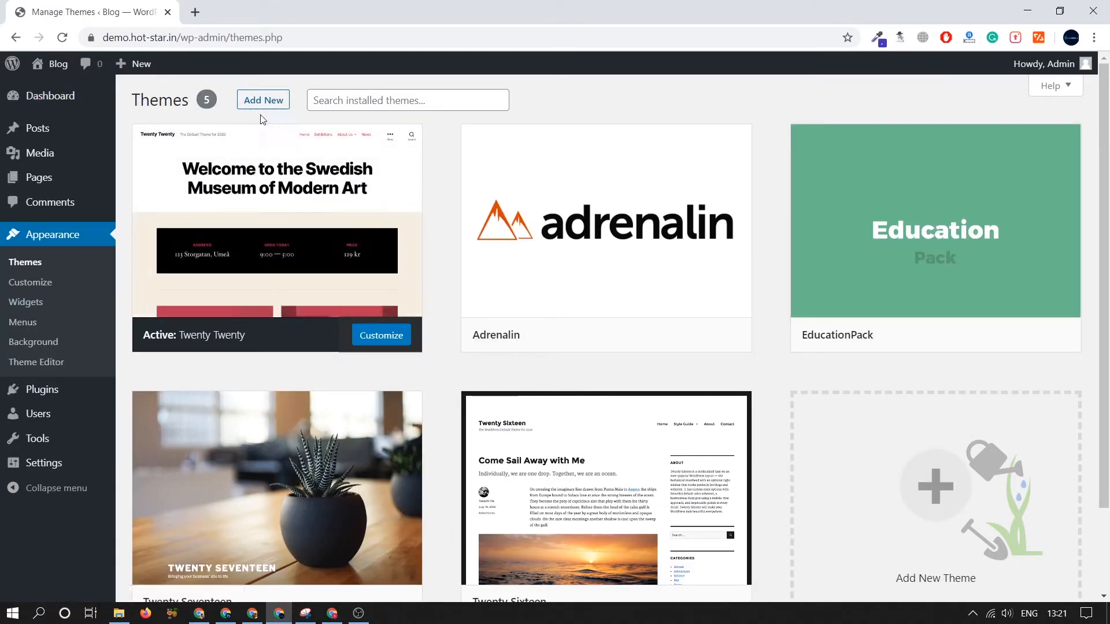
pyautogui.click(263, 99)
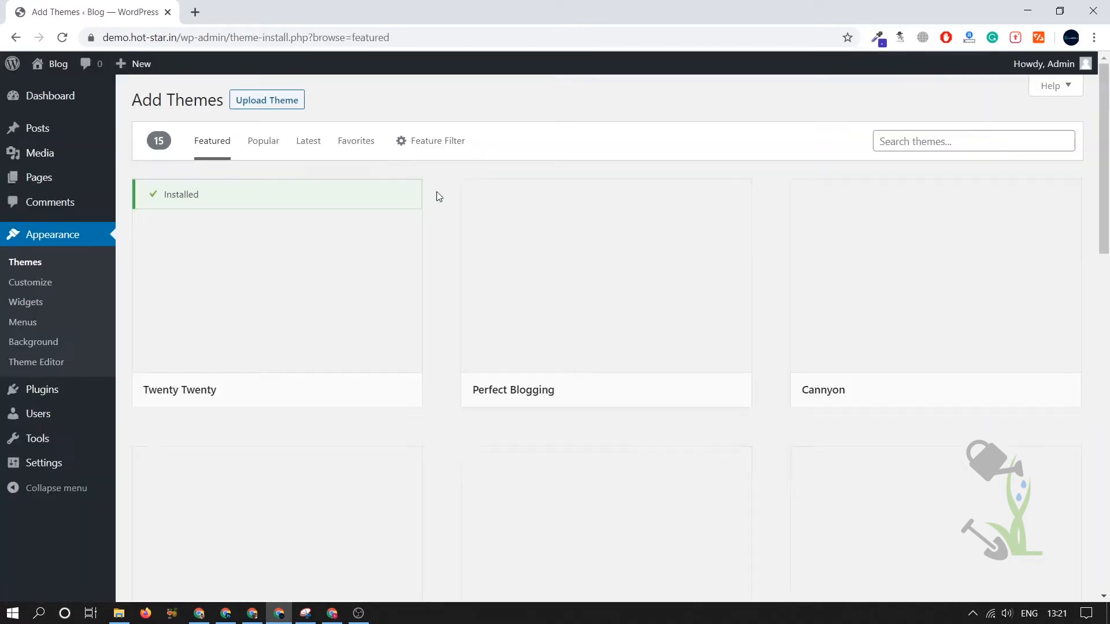
pyautogui.scroll(-5, 446, 268)
pyautogui.scroll(-5, 446, 268)
pyautogui.scroll(5, 445, 268)
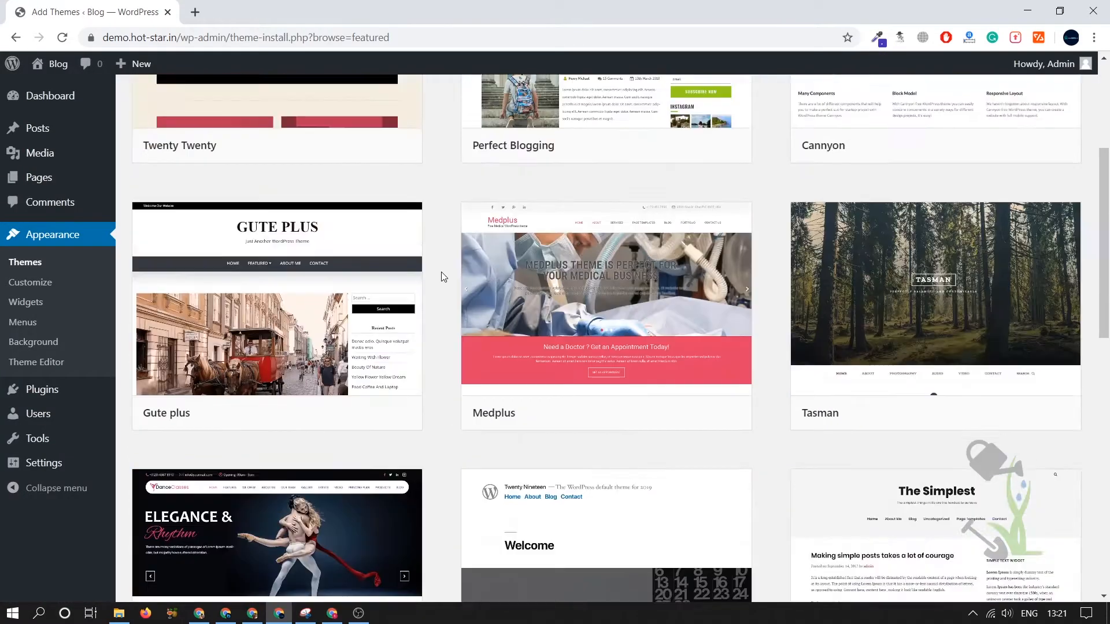
pyautogui.scroll(5, 440, 271)
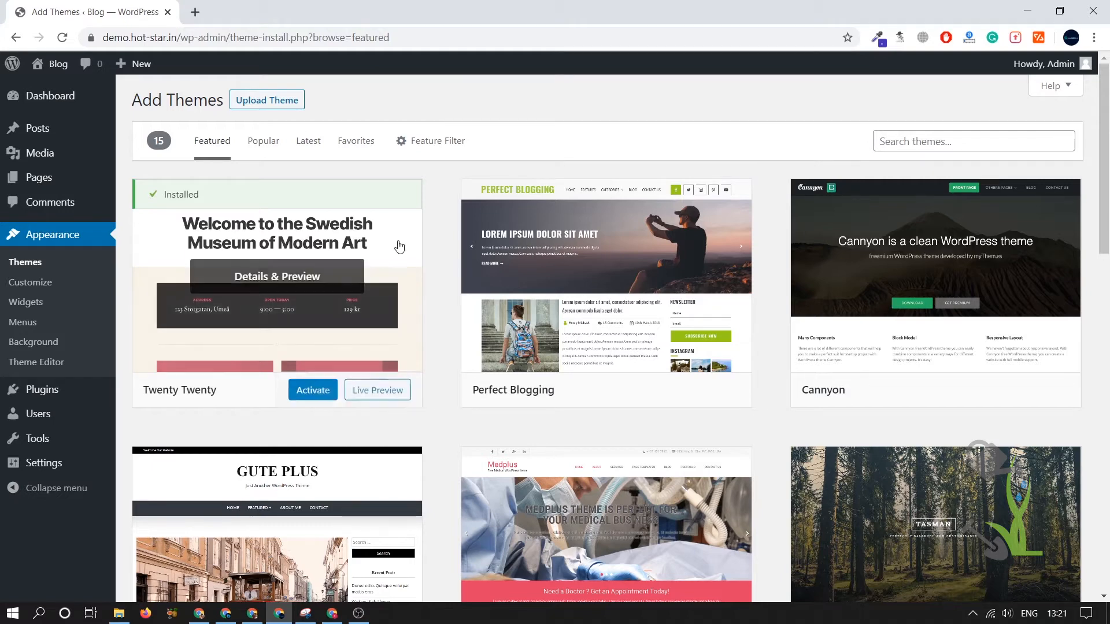
# Upload the Ask-Me zip from D:\Theme & Plugins and start installing it
pyautogui.click(266, 99)
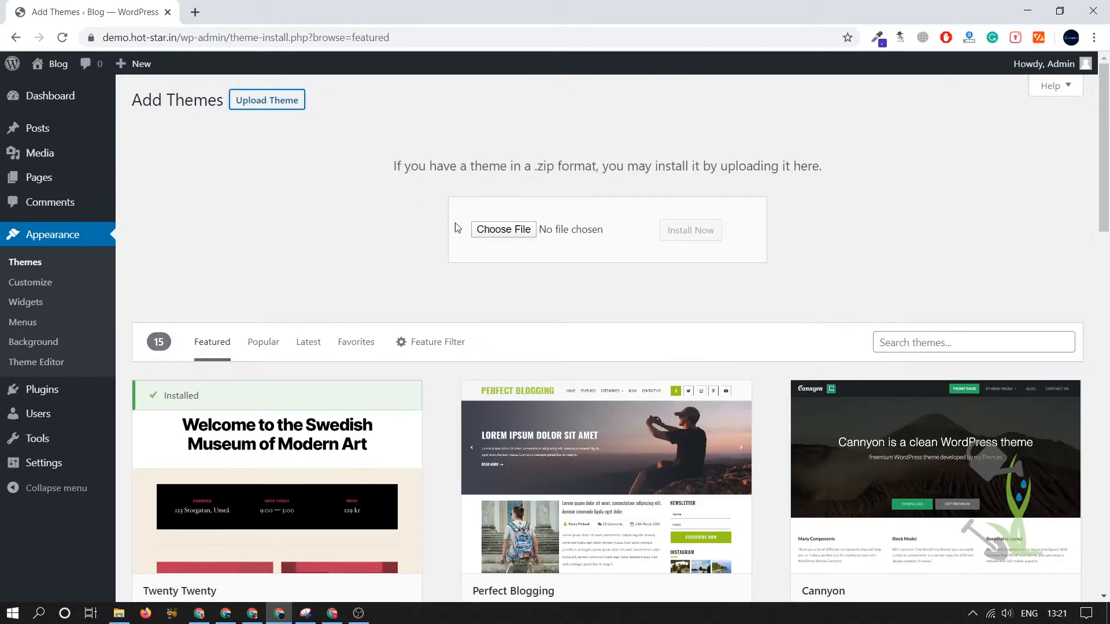
pyautogui.click(503, 229)
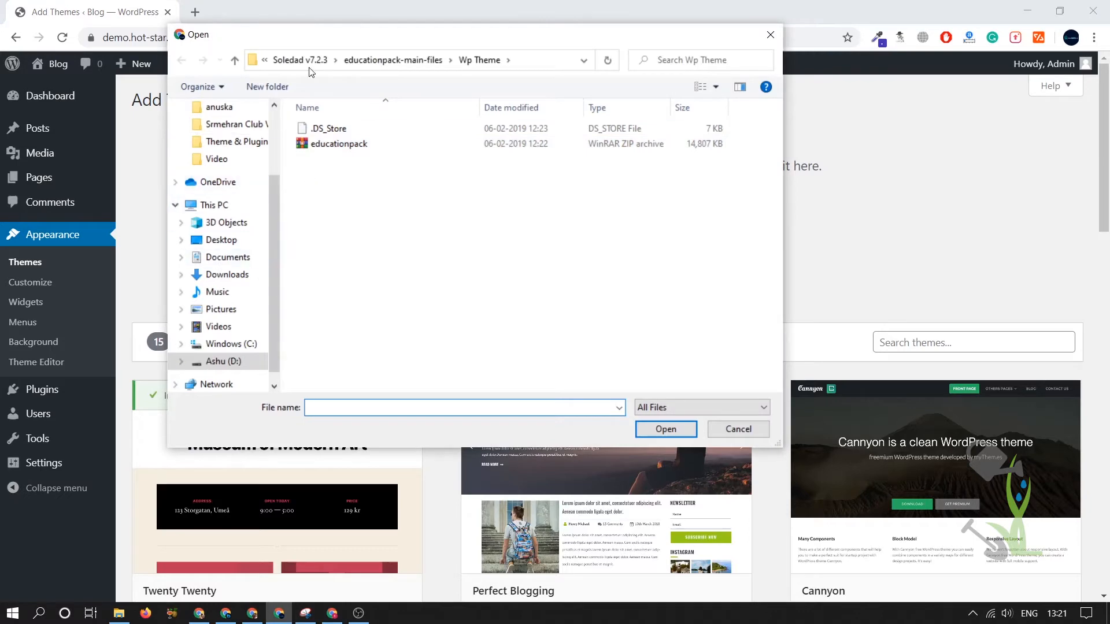
pyautogui.click(304, 60)
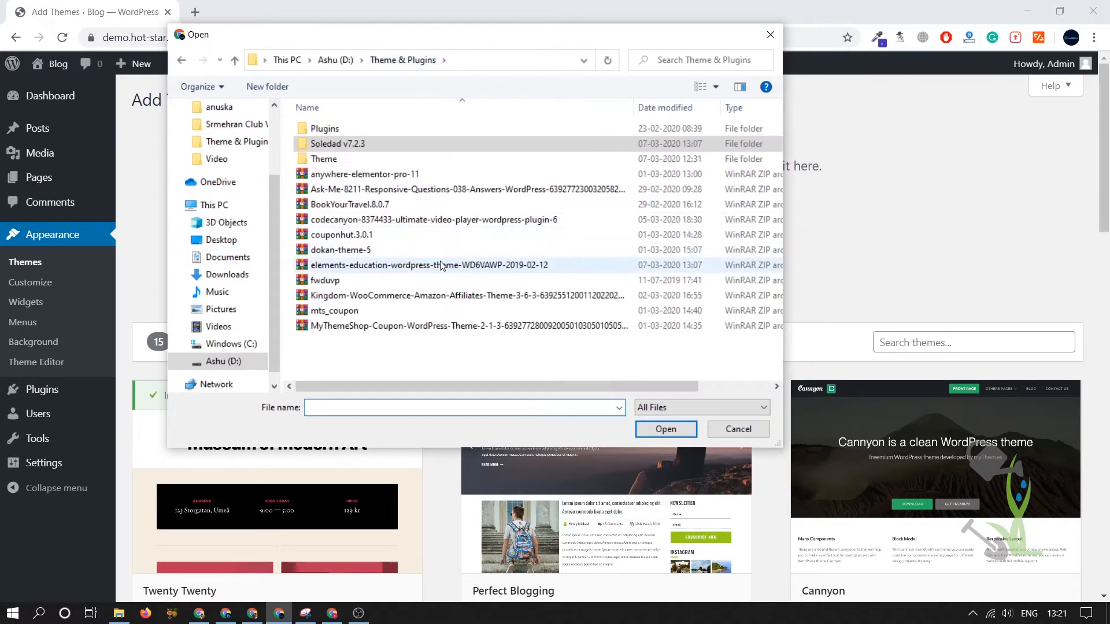
pyautogui.click(425, 206)
pyautogui.doubleClick(431, 191)
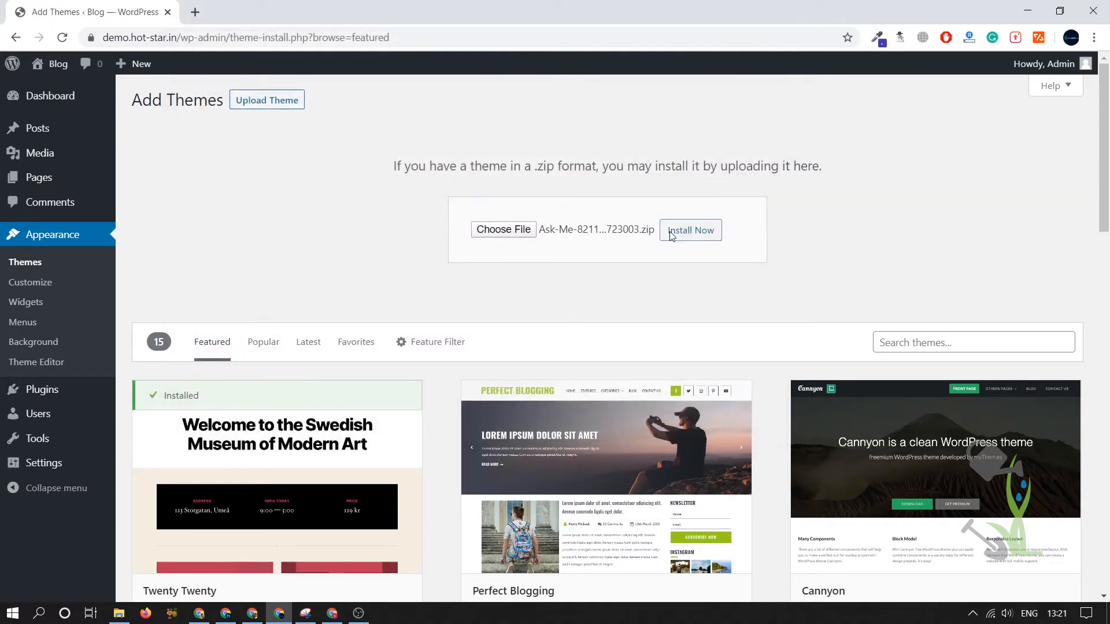
pyautogui.click(690, 230)
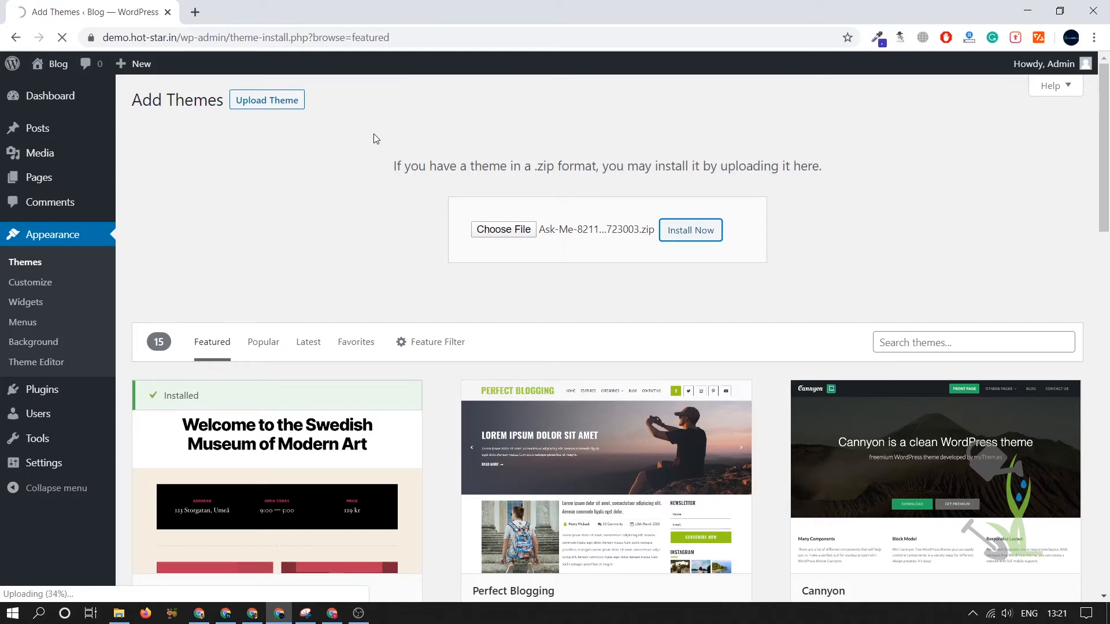
# Extract the inner ask-me.zip from the Ask-Me archive into the Theme & Plugins folder via WinRAR
pyautogui.click(119, 613)
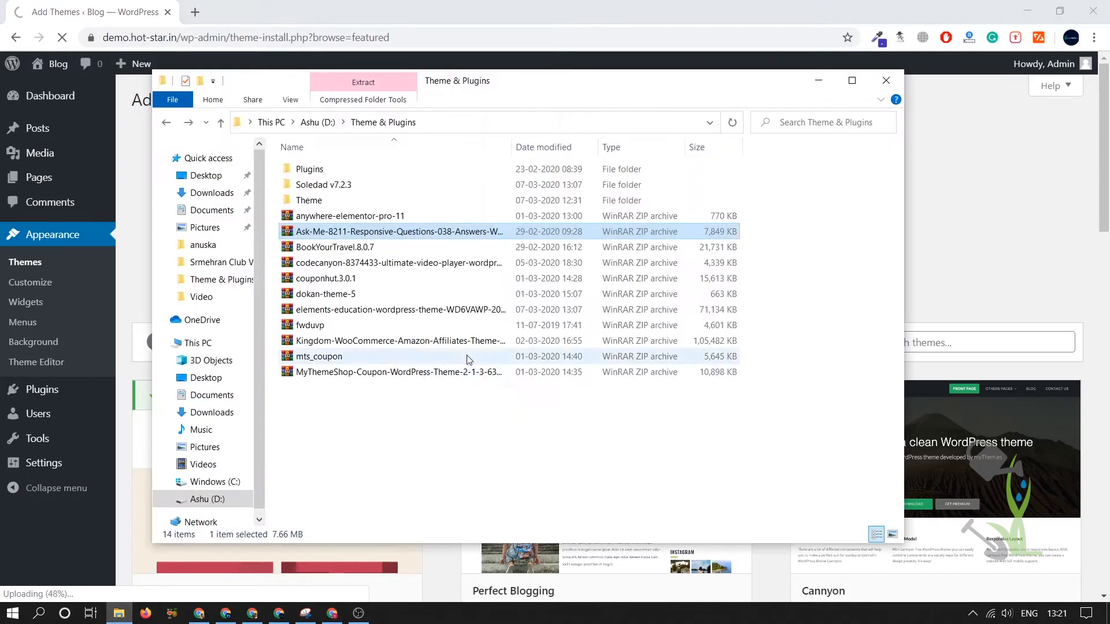
pyautogui.doubleClick(353, 232)
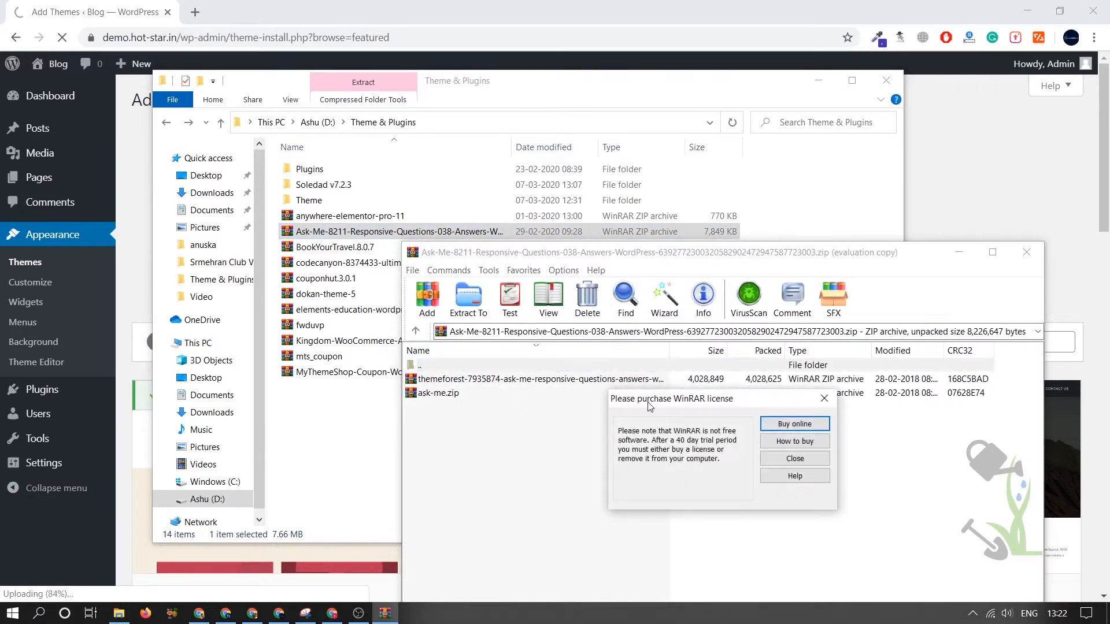
pyautogui.click(822, 395)
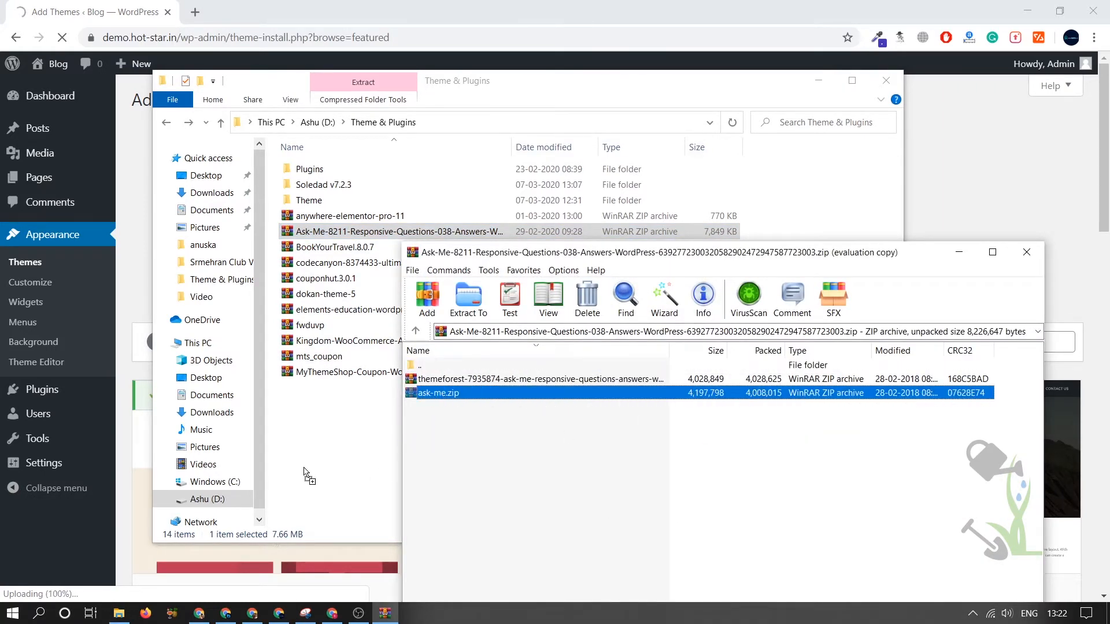
pyautogui.moveTo(438, 393); pyautogui.dragTo(308, 472)
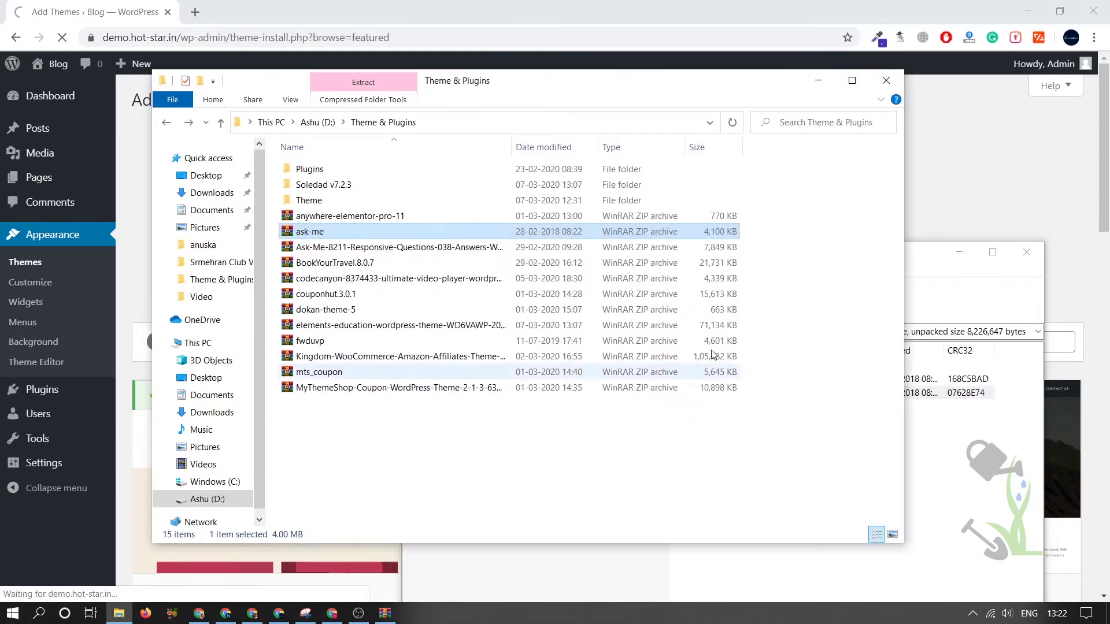
pyautogui.click(995, 189)
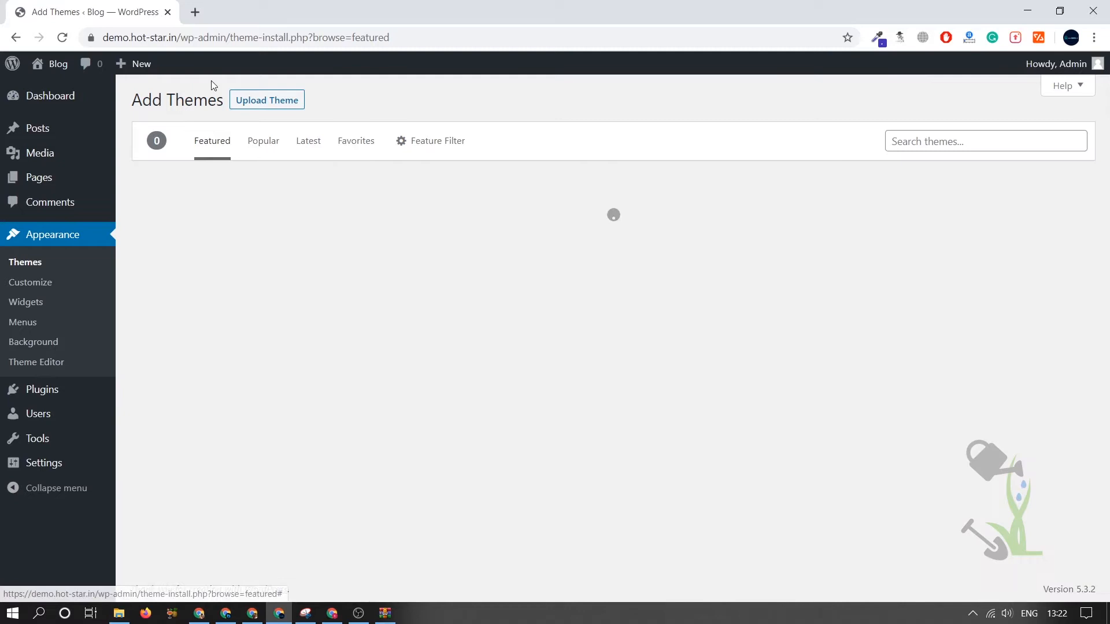
# Upload and install ask-me.zip as a theme, then activate the Ask Me theme
pyautogui.click(266, 100)
pyautogui.click(501, 232)
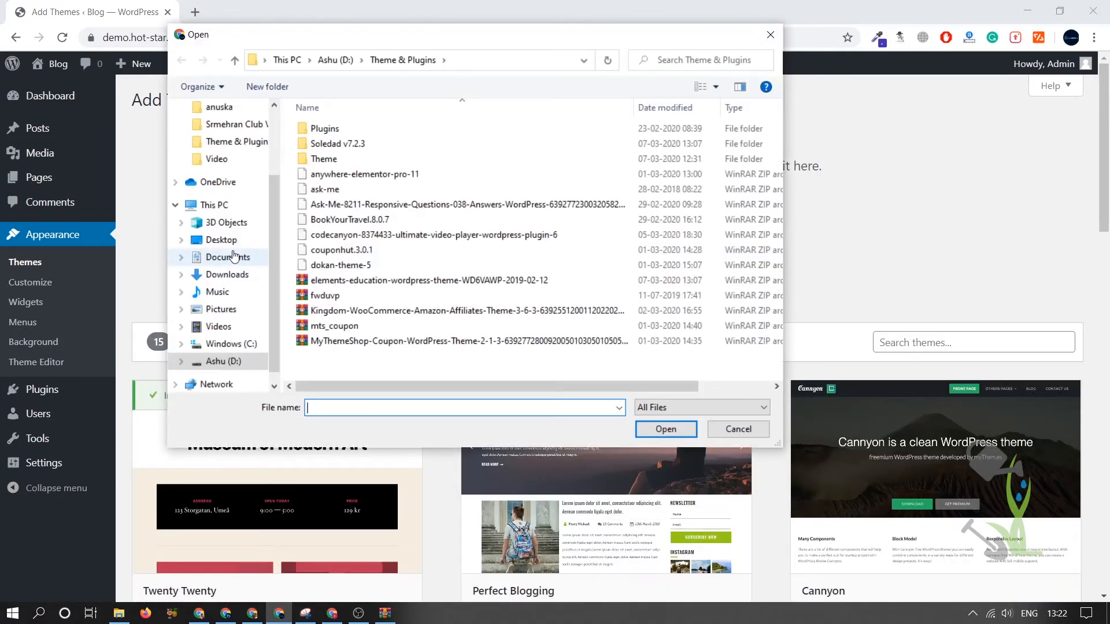
pyautogui.doubleClick(324, 189)
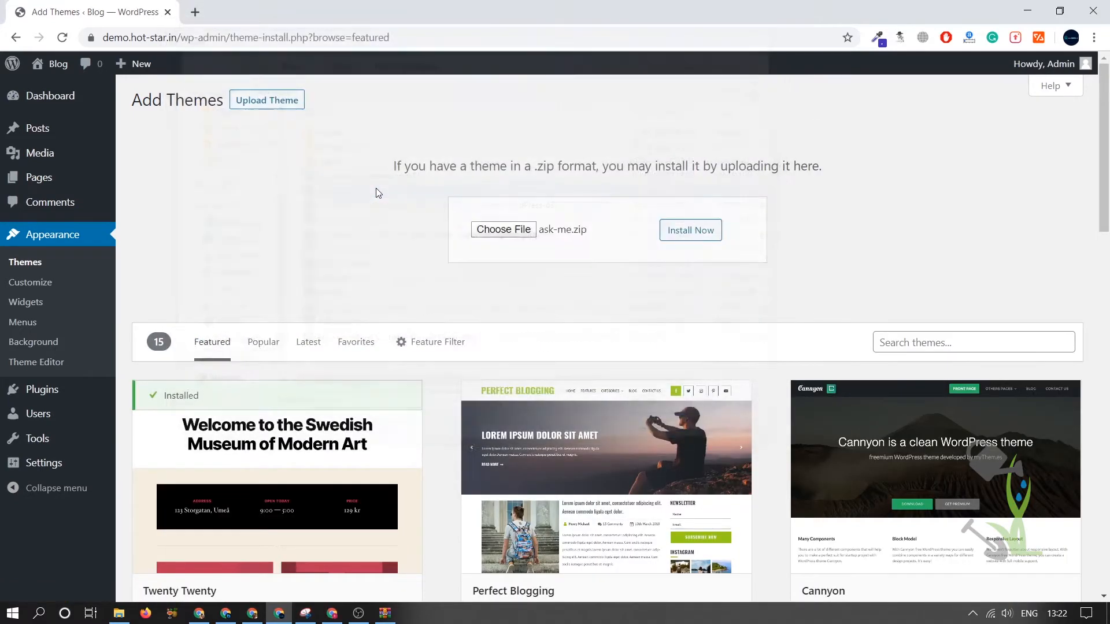
pyautogui.click(690, 230)
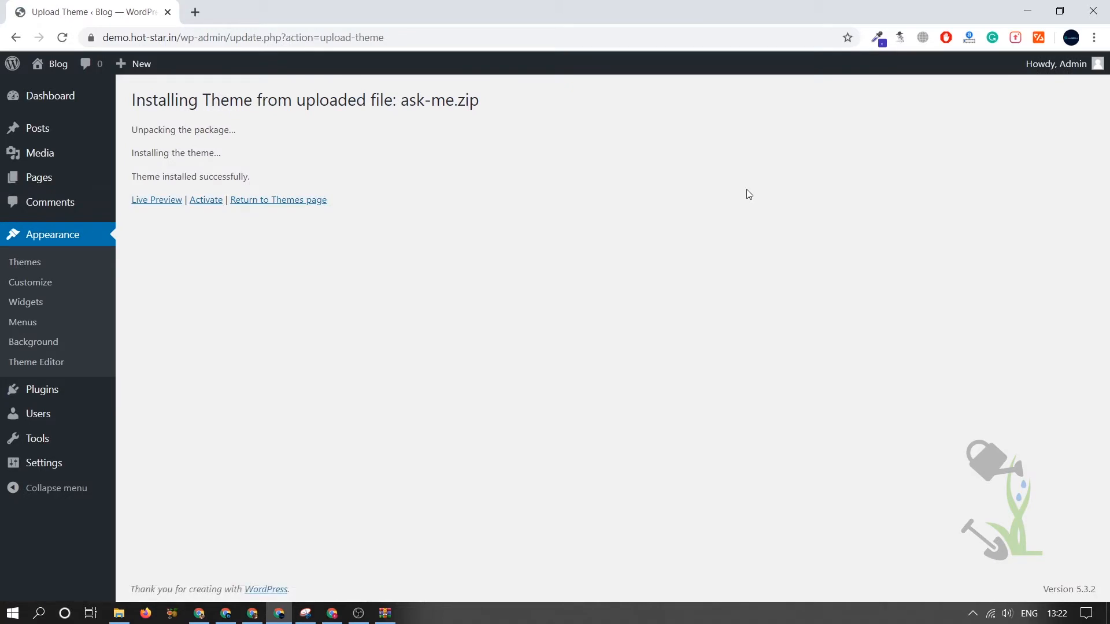
pyautogui.click(208, 201)
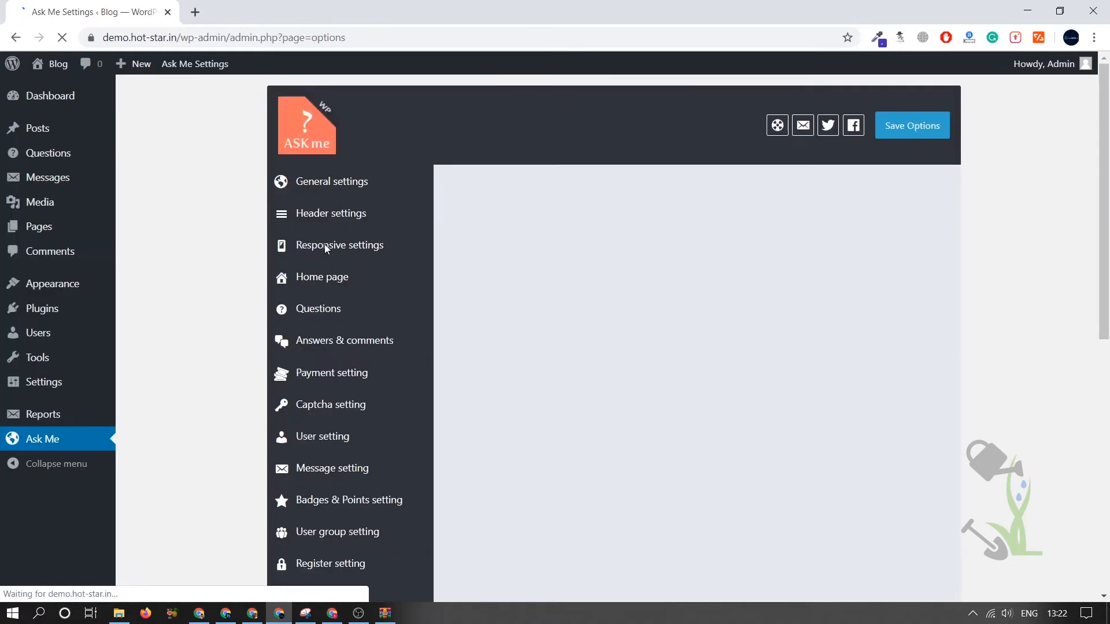
pyautogui.scroll(-5, 403, 254)
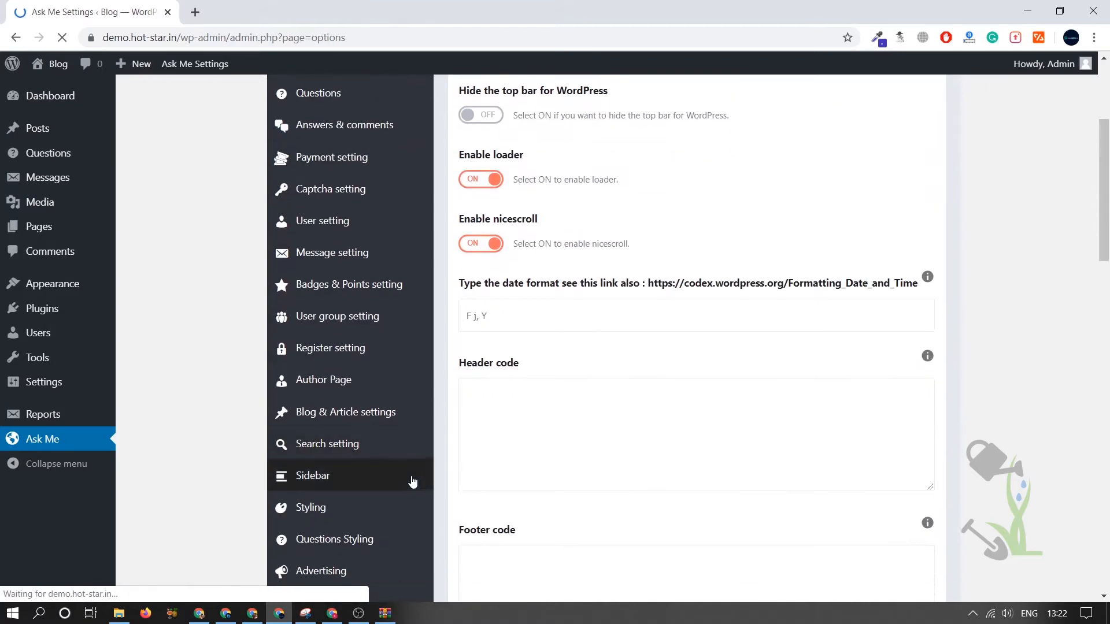
pyautogui.scroll(5, 412, 480)
# Visit the Ask Me-styled front page in a new tab, try its question box, and return to Ask Me Settings
pyautogui.click(62, 37)
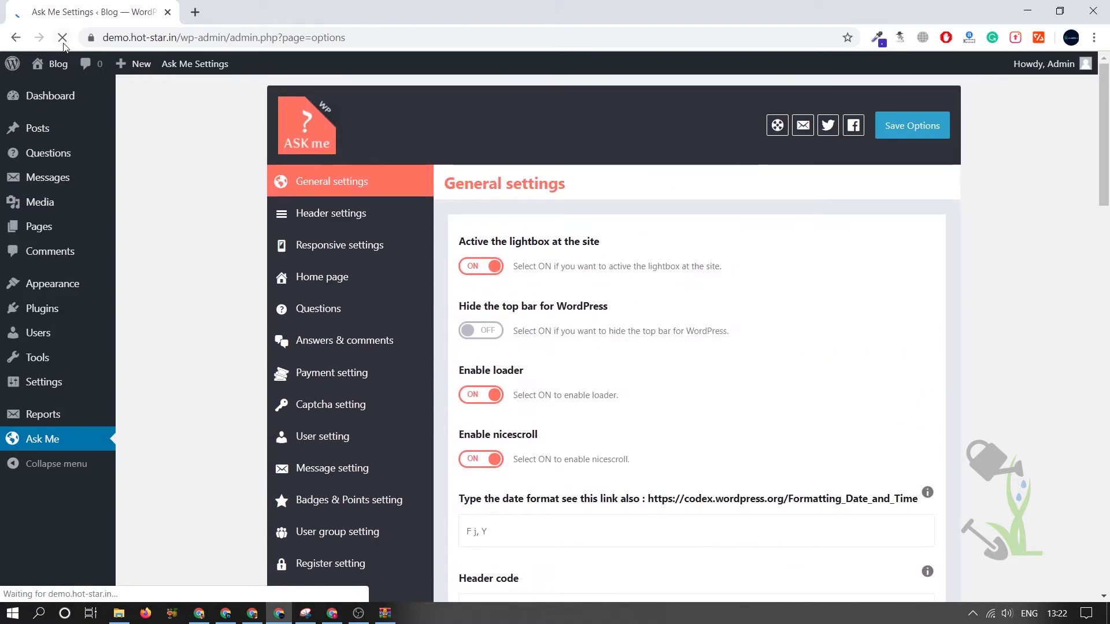
pyautogui.moveTo(54, 64)
pyautogui.click(54, 89)
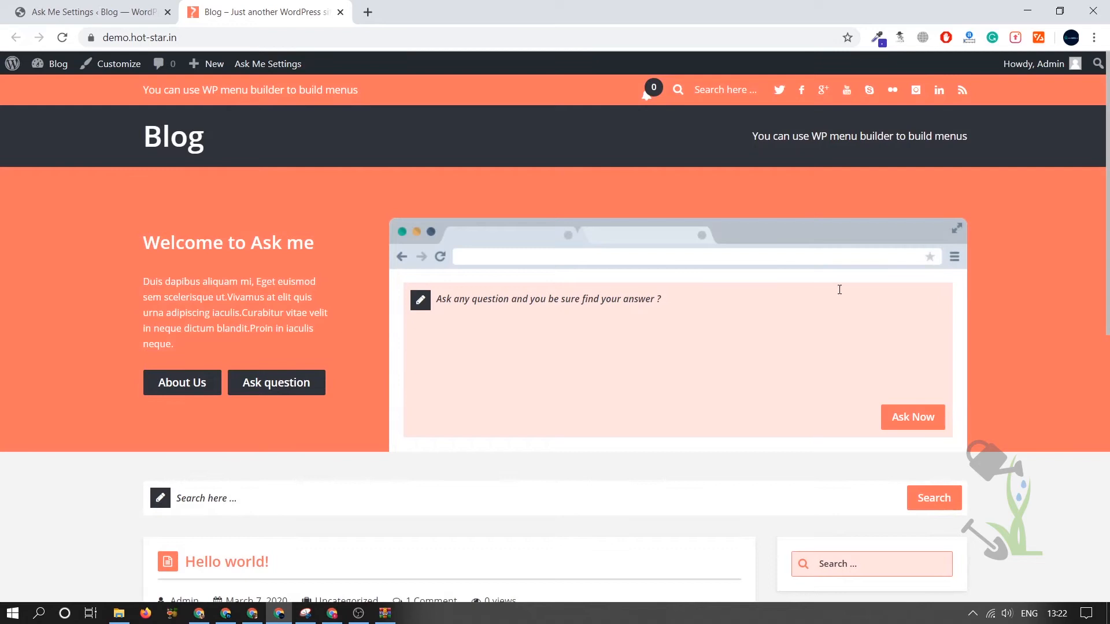
pyautogui.scroll(-3, 838, 290)
pyautogui.scroll(3, 839, 289)
pyautogui.click(581, 294)
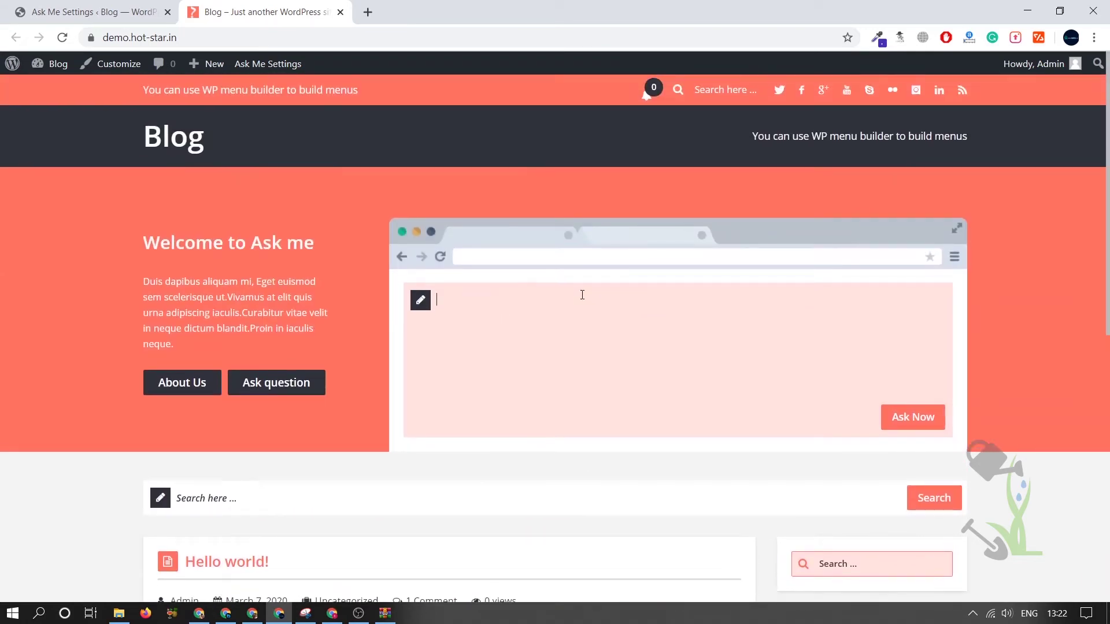
pyautogui.click(1004, 207)
pyautogui.click(86, 12)
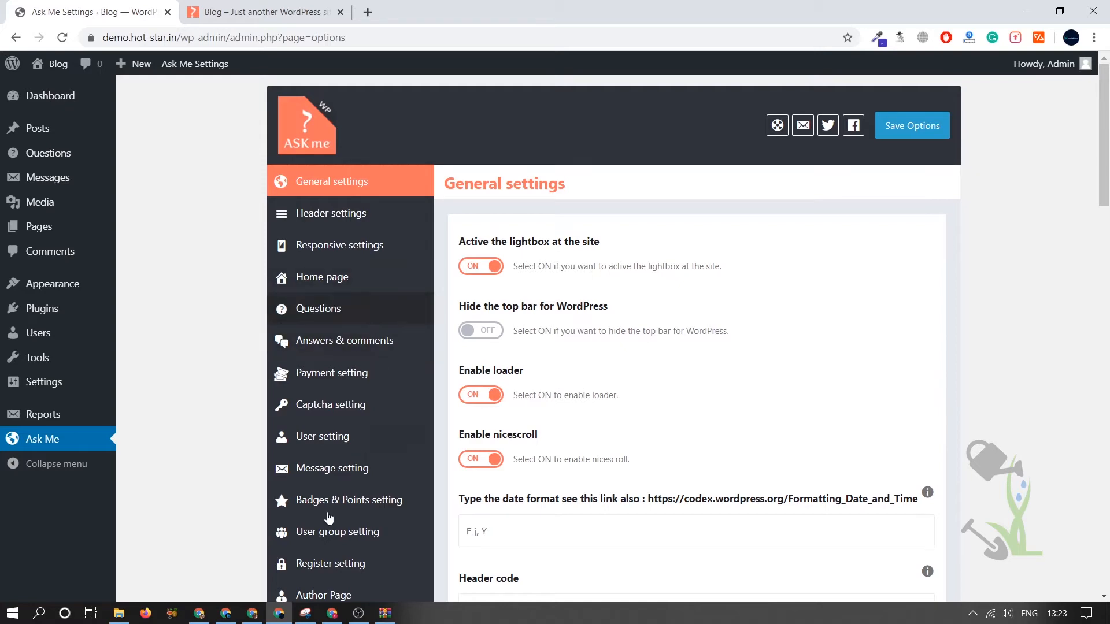
# Inspect the front page in a phone-sized DevTools preview, then restore the desktop view
pyautogui.click(260, 11)
pyautogui.rightClick(261, 232)
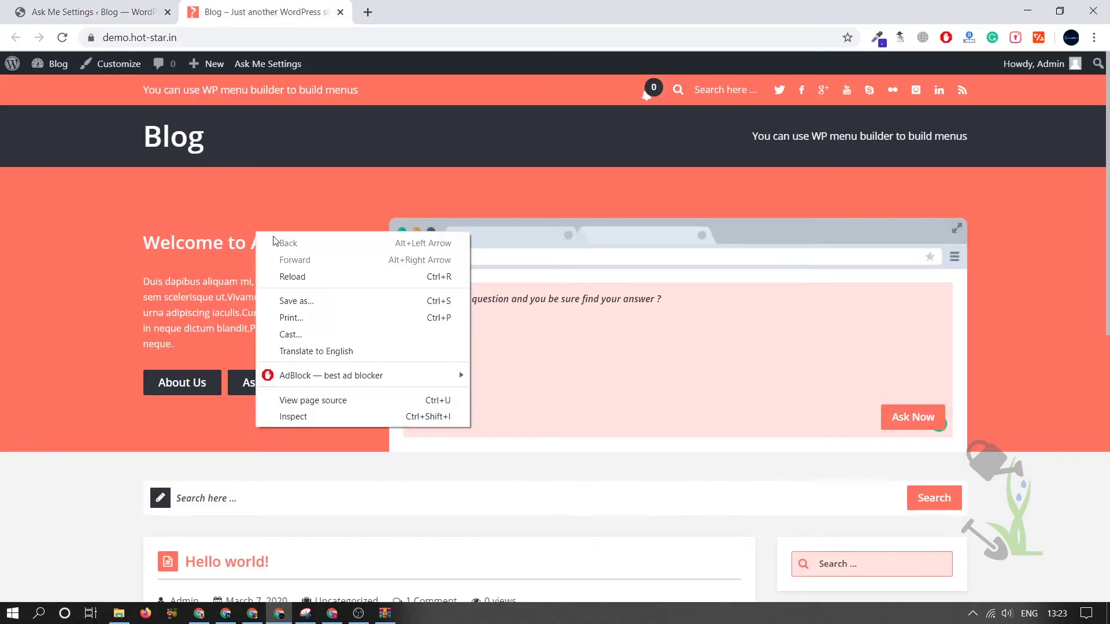
pyautogui.click(338, 422)
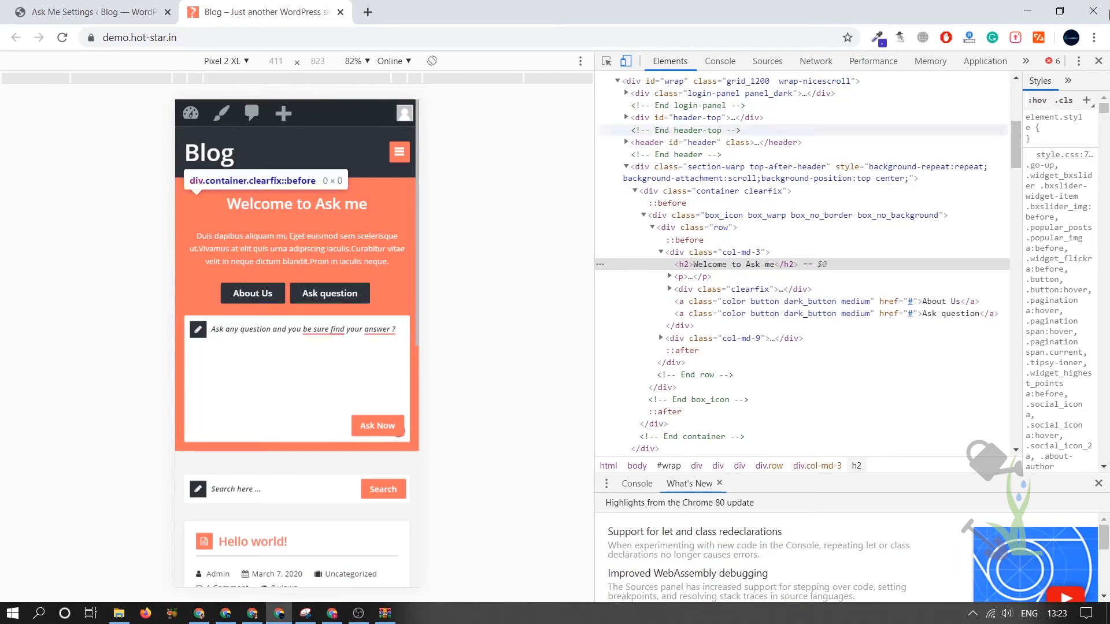
pyautogui.click(1098, 61)
# Check the blog front page once more and switch back to the Ask Me Settings tab
pyautogui.click(70, 9)
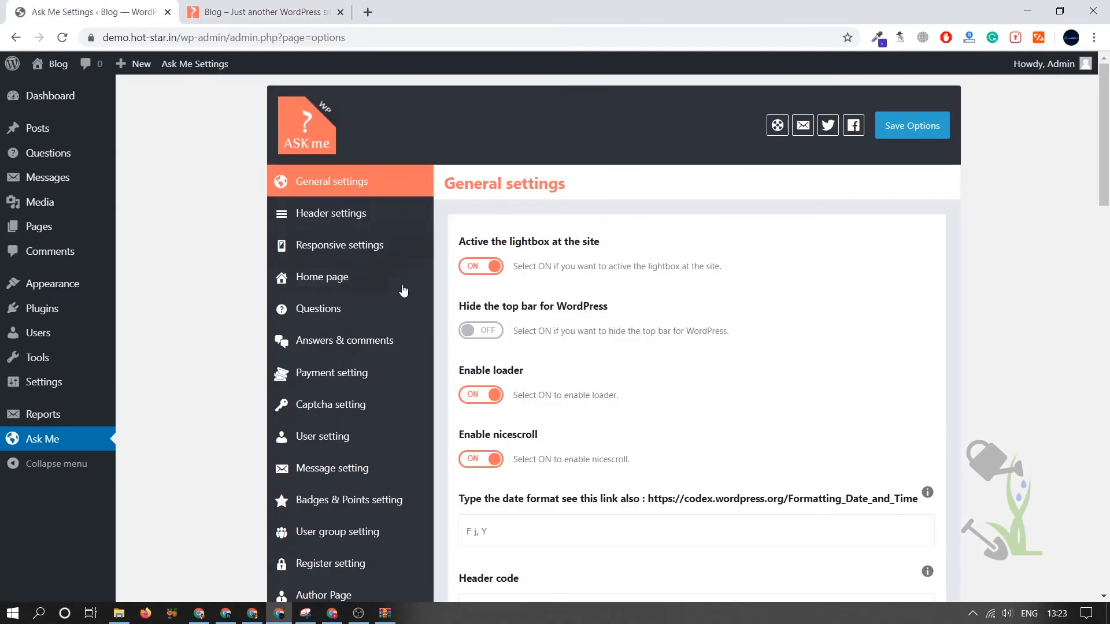
pyautogui.click(297, 7)
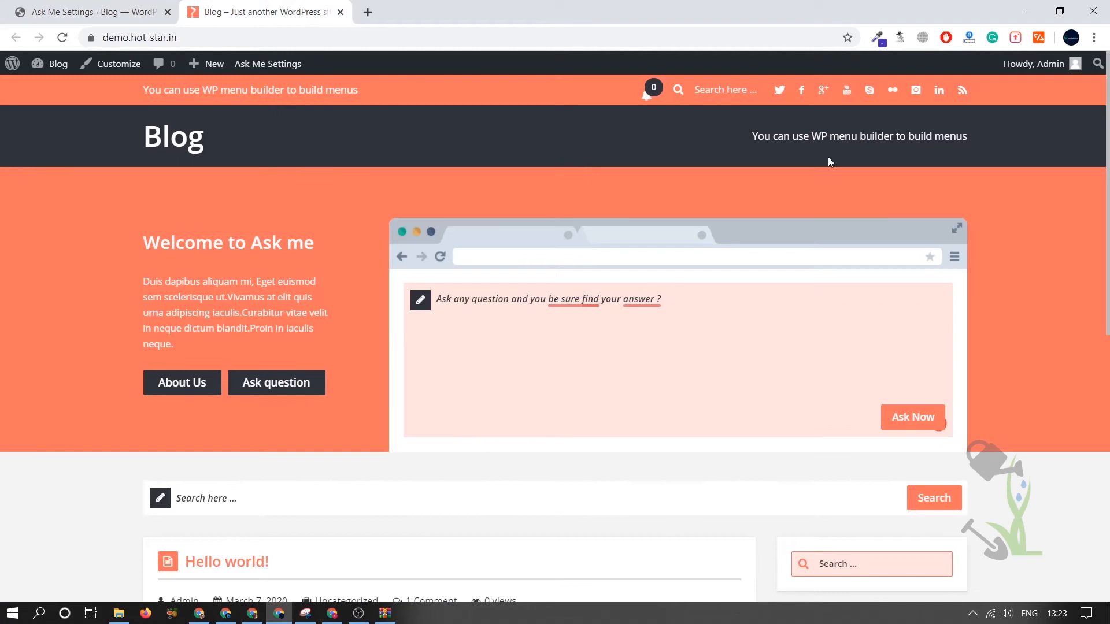
pyautogui.hotkey('ctrl', 'a')
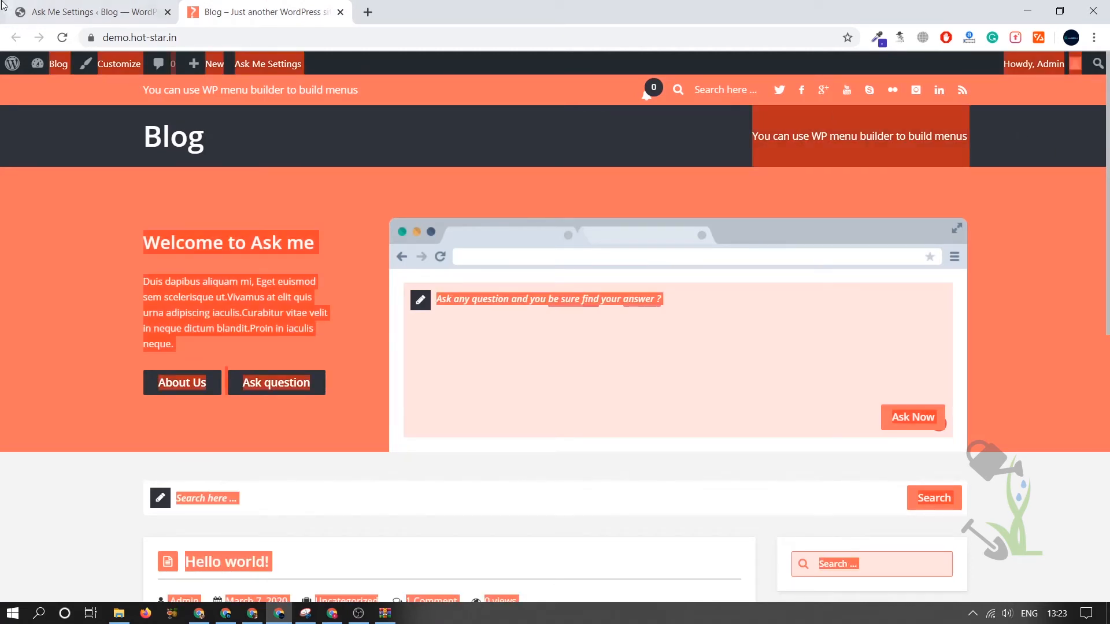
pyautogui.hotkey('ctrl', 'shift', 'Tab')
pyautogui.moveTo(52, 284)
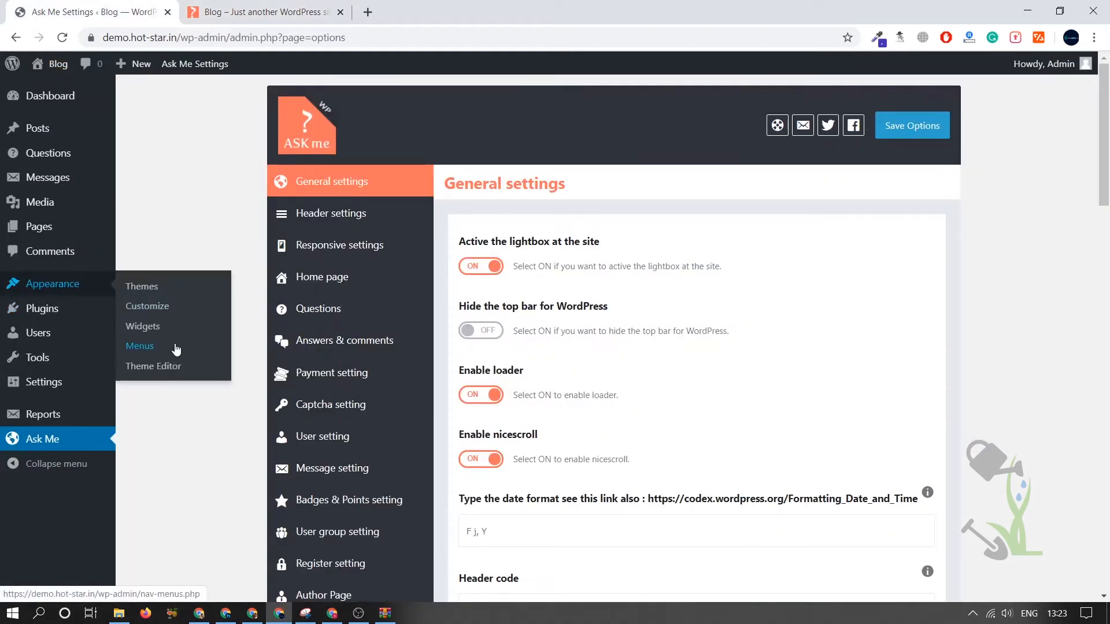
# Create a new menu named Primary Menu under Appearance > Menus
pyautogui.click(139, 345)
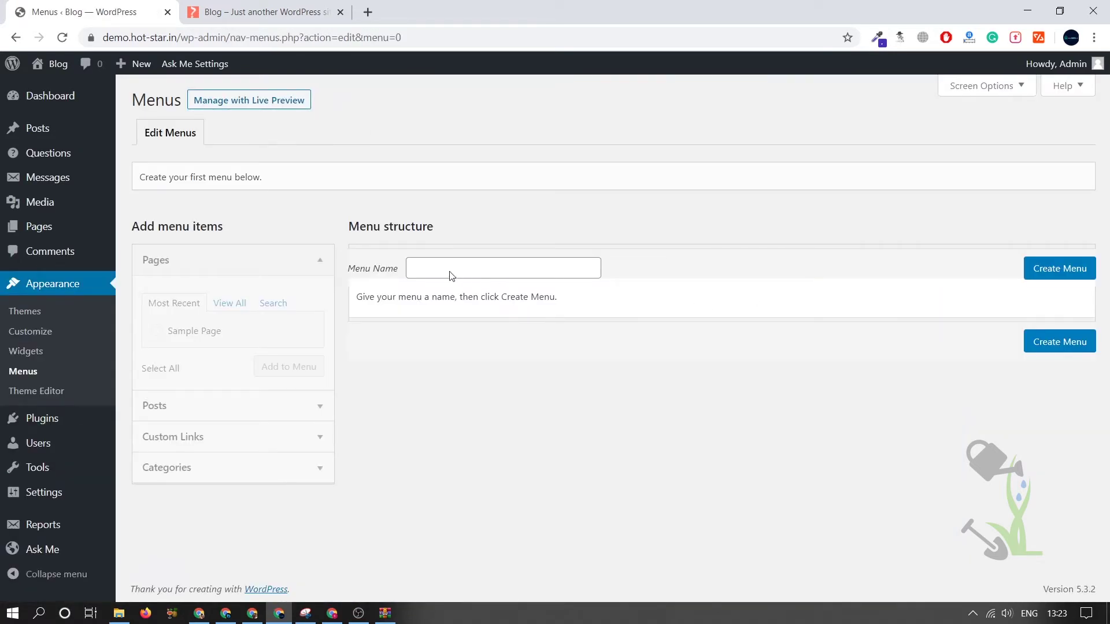
pyautogui.click(449, 276)
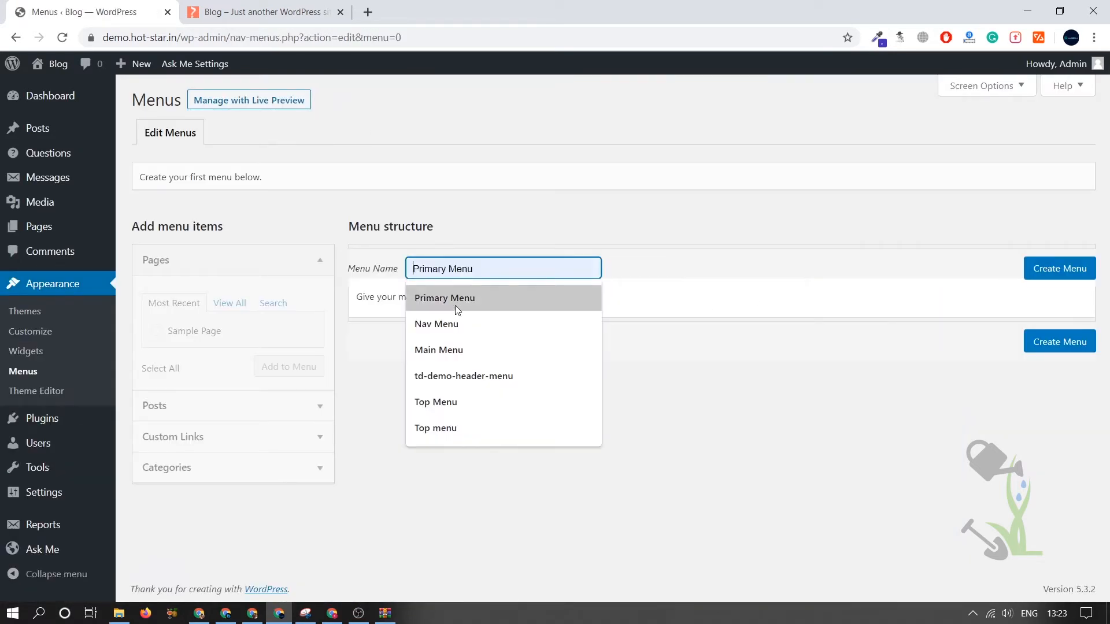
pyautogui.click(464, 301)
pyautogui.click(1059, 268)
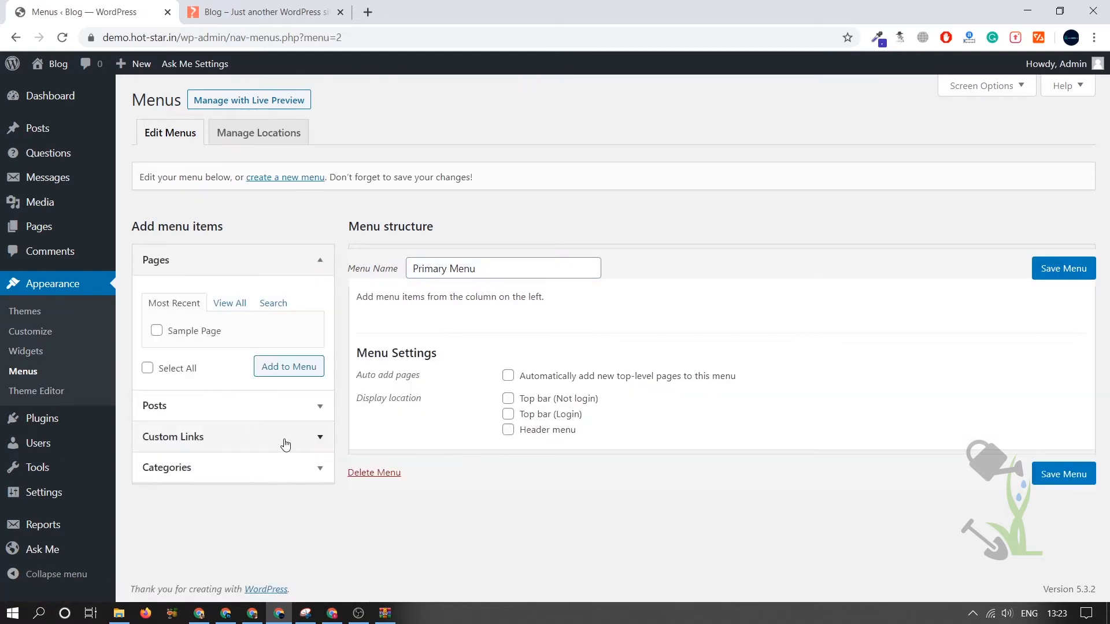
# Add home, contact and about custom links to the Primary Menu
pyautogui.click(287, 438)
pyautogui.click(260, 400)
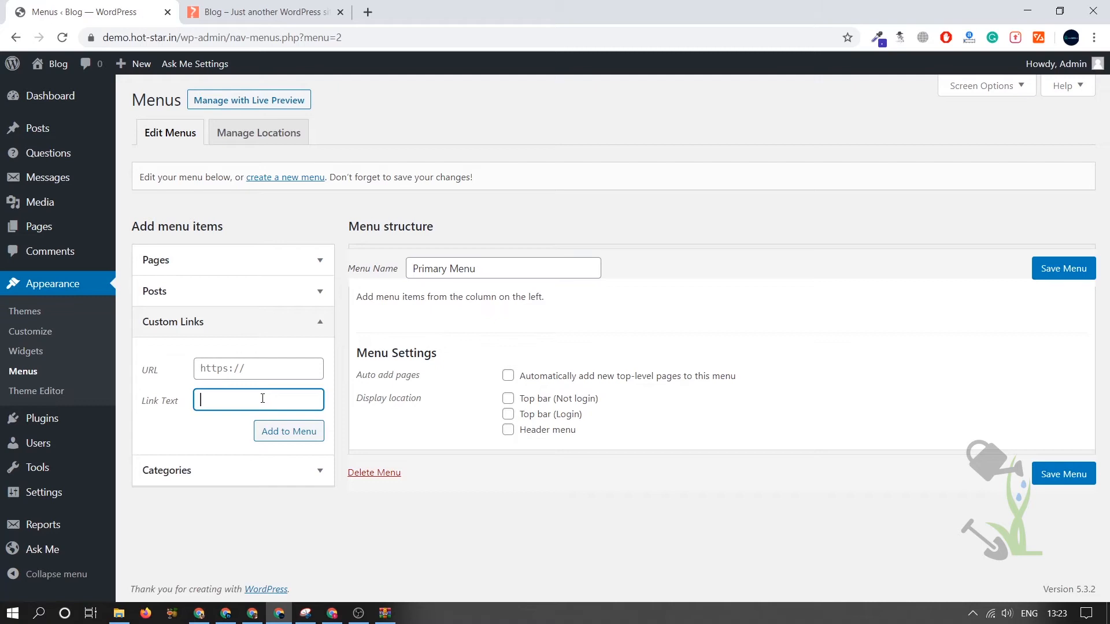
pyautogui.write('home')
pyautogui.click(257, 368)
pyautogui.write('#')
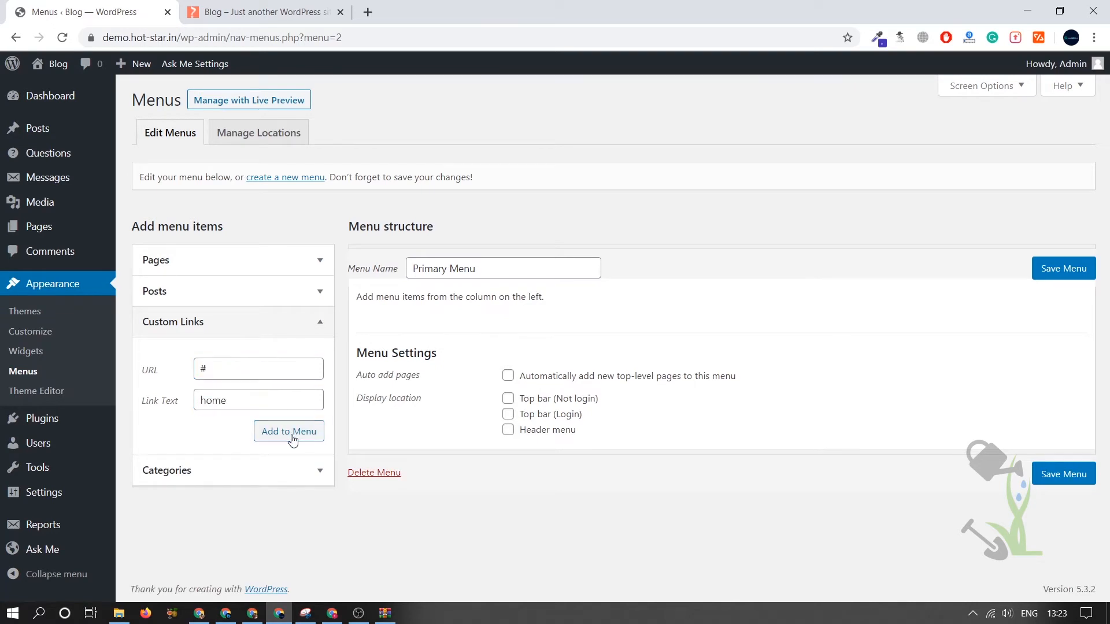
pyautogui.click(288, 431)
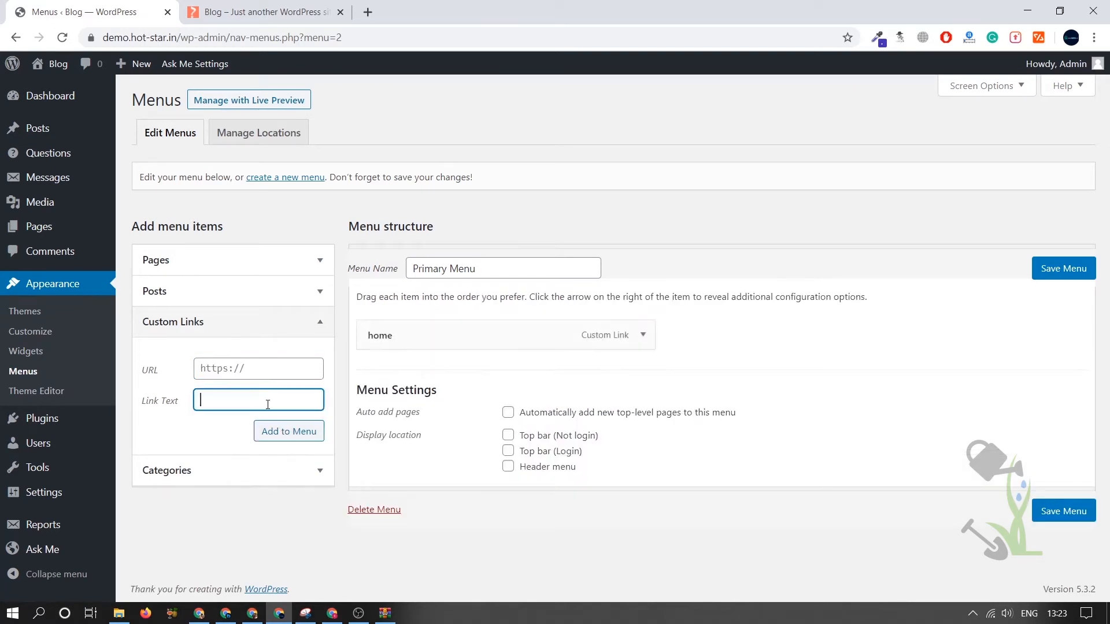
pyautogui.write('contact')
pyautogui.click(304, 370)
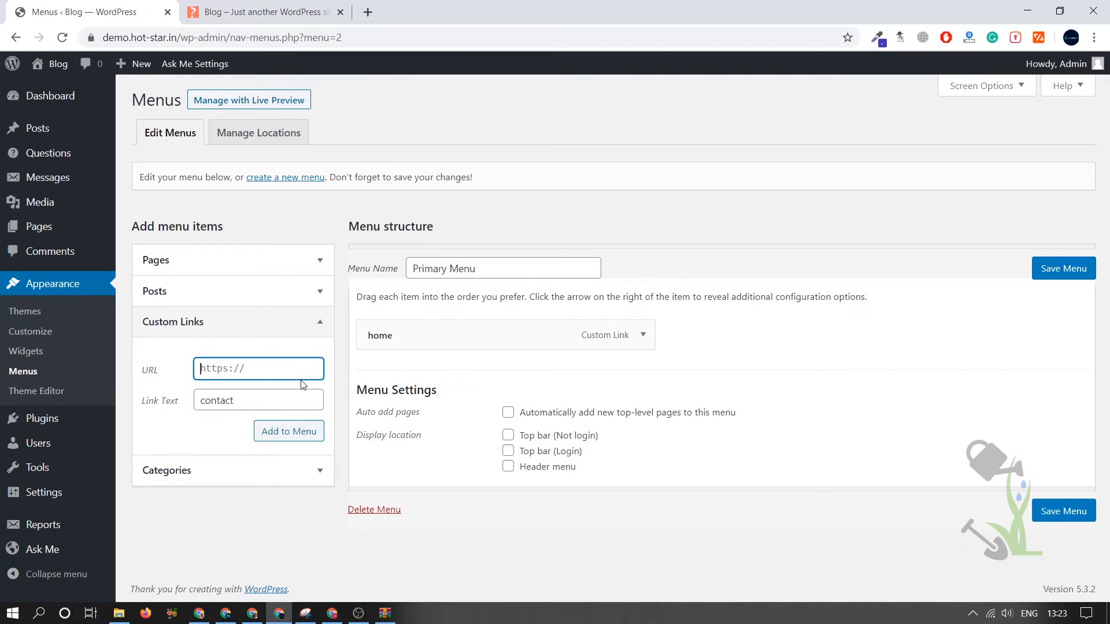
pyautogui.write('#')
pyautogui.click(288, 433)
pyautogui.click(254, 400)
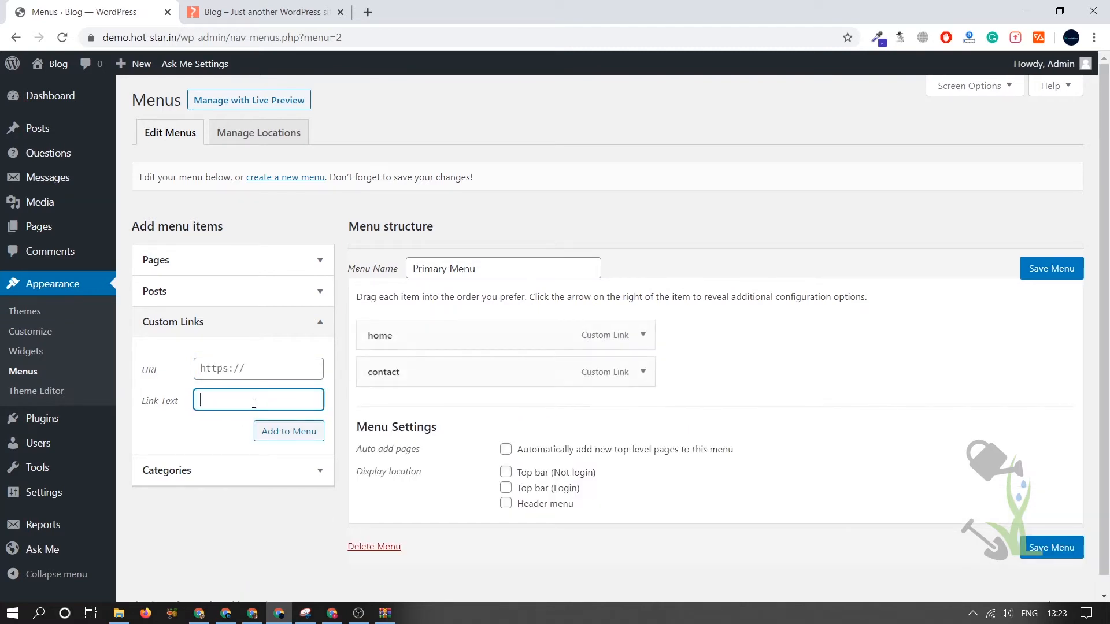
pyautogui.write('about')
pyautogui.click(259, 370)
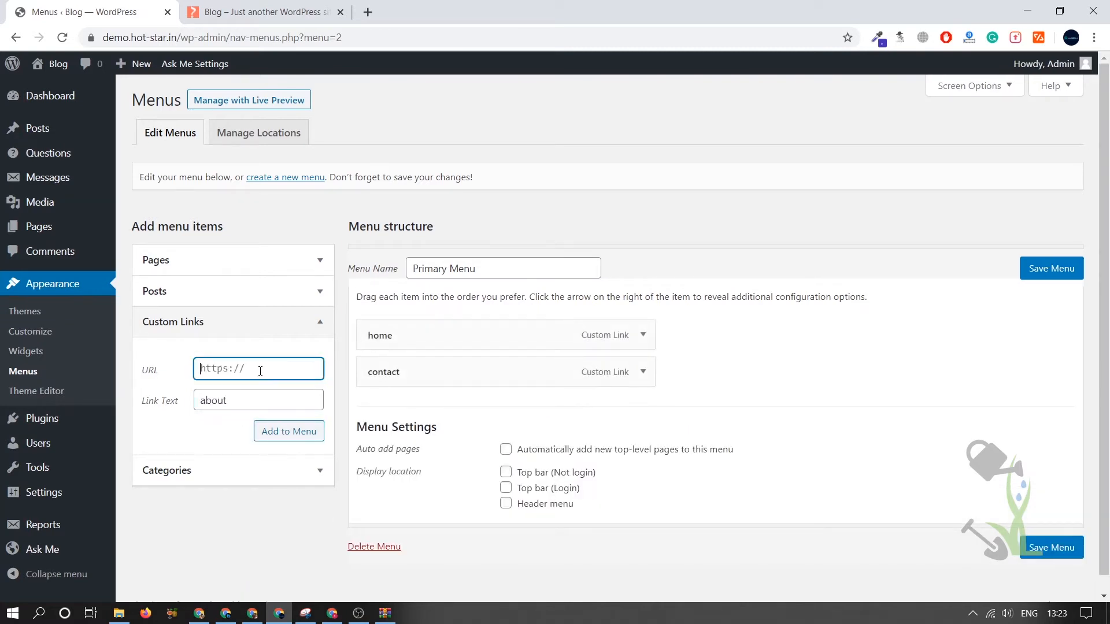
pyautogui.click(308, 431)
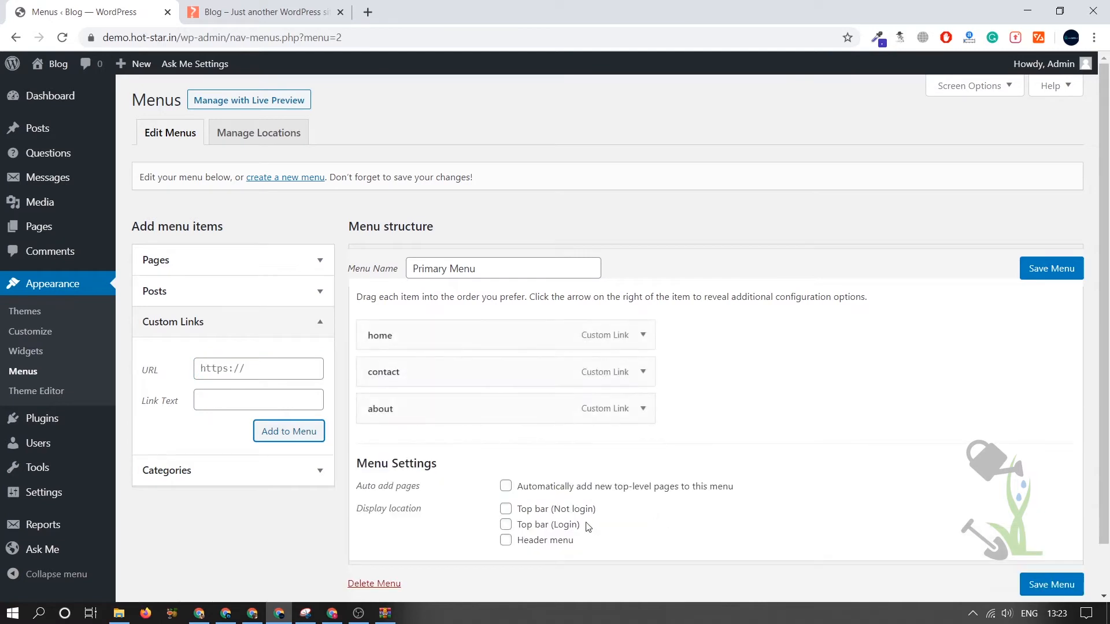
# Assign the Primary Menu to the Header menu location and save it
pyautogui.click(506, 540)
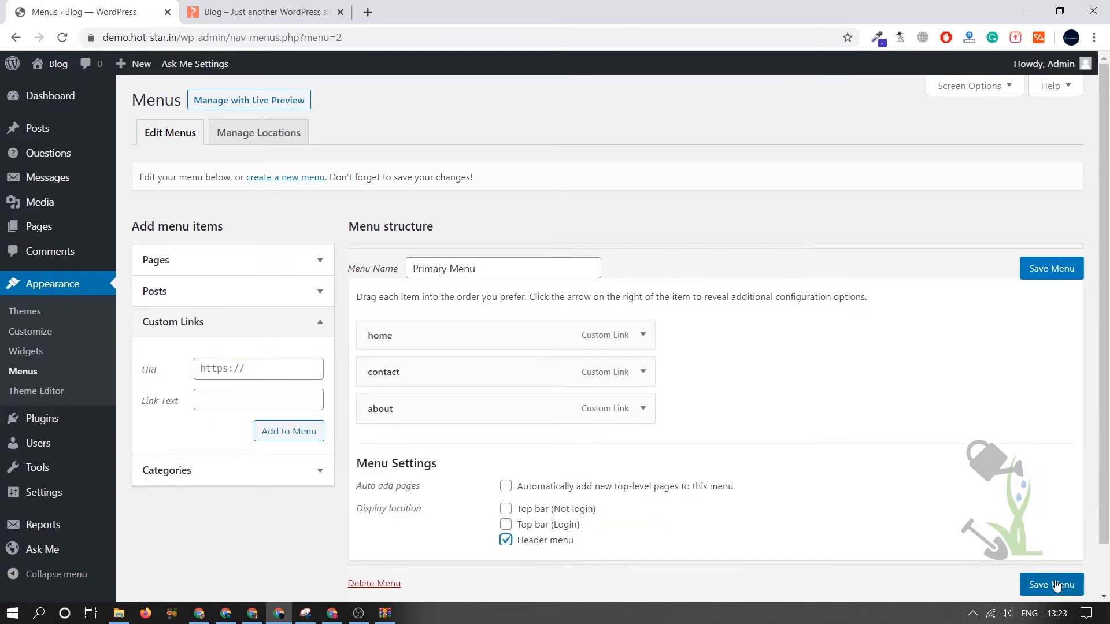
pyautogui.click(1051, 585)
# View the blog front page with the new header menu and select the site address
pyautogui.click(261, 12)
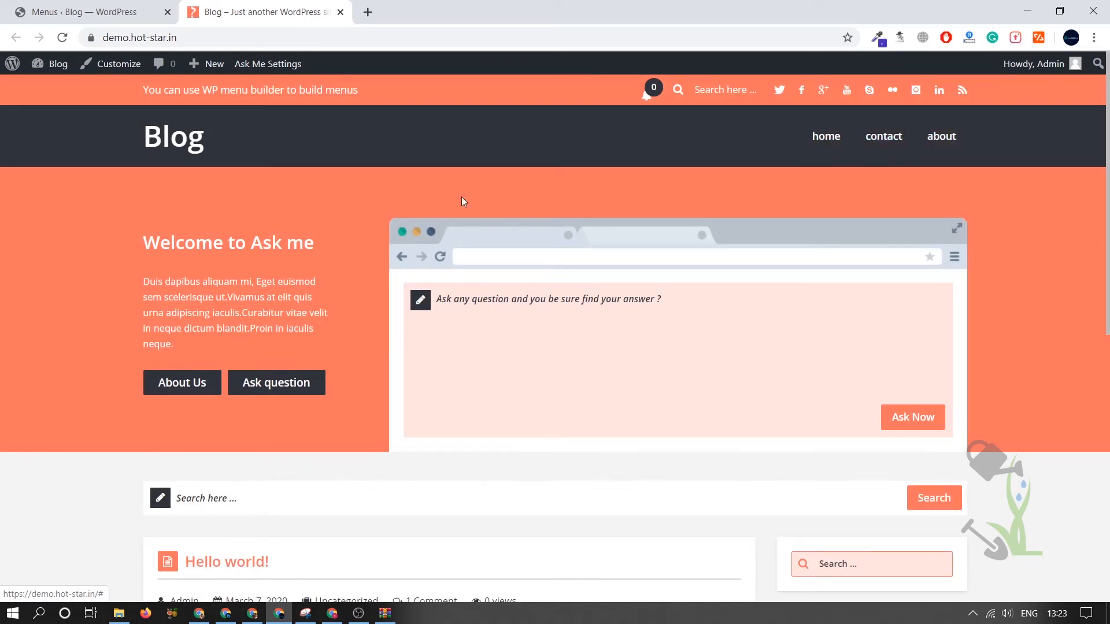
pyautogui.scroll(-5, 360, 225)
pyautogui.scroll(5, 428, 341)
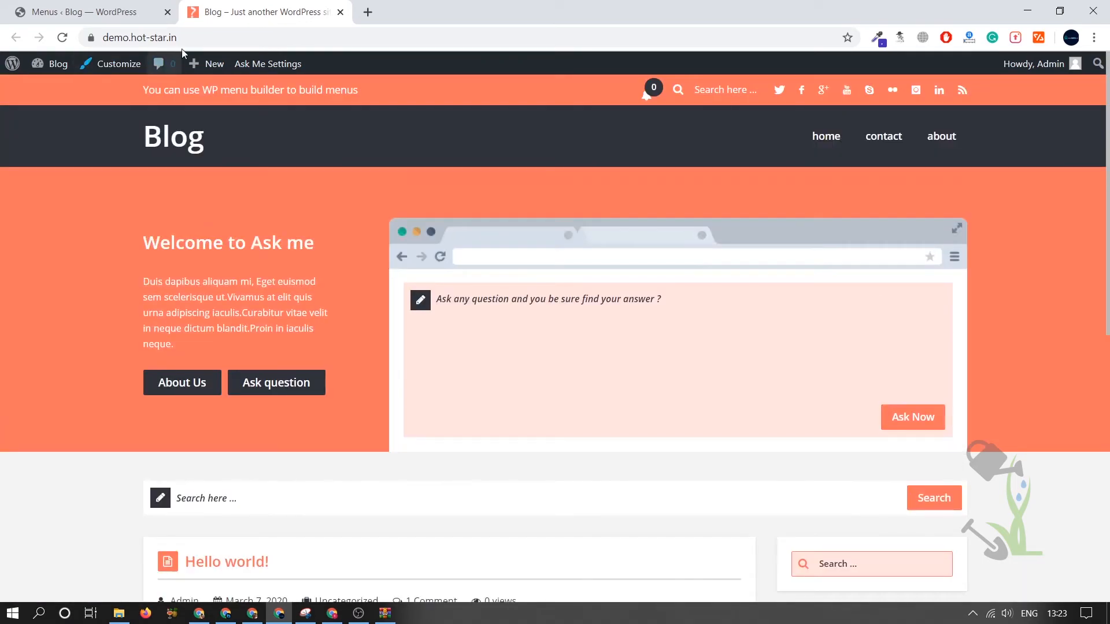
pyautogui.click(196, 36)
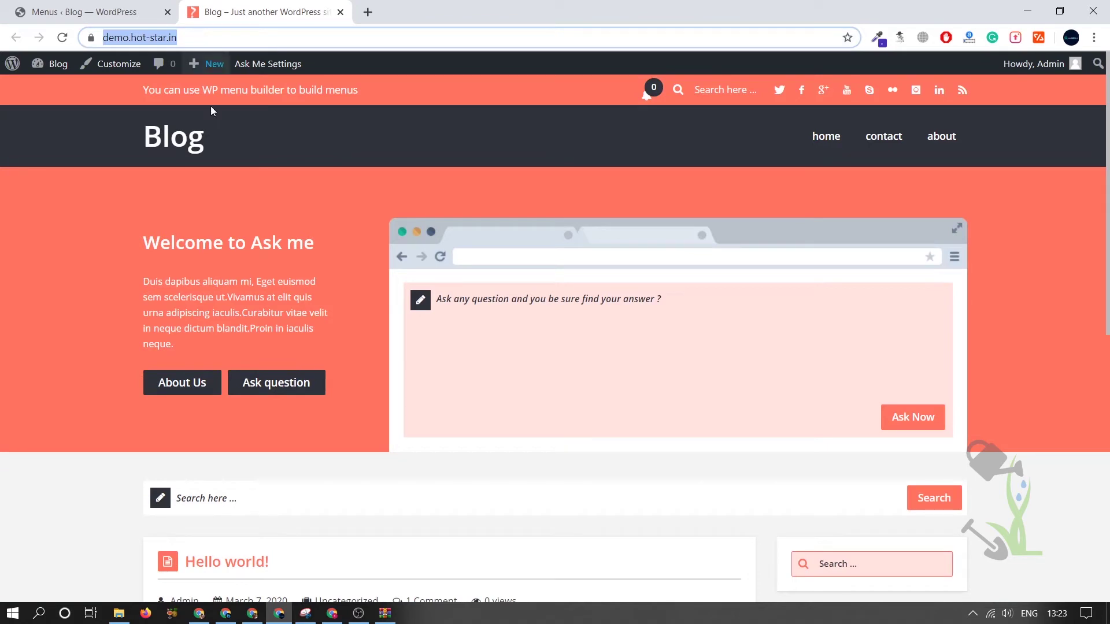
pyautogui.click(279, 612)
pyautogui.rightClick(280, 612)
pyautogui.click(241, 483)
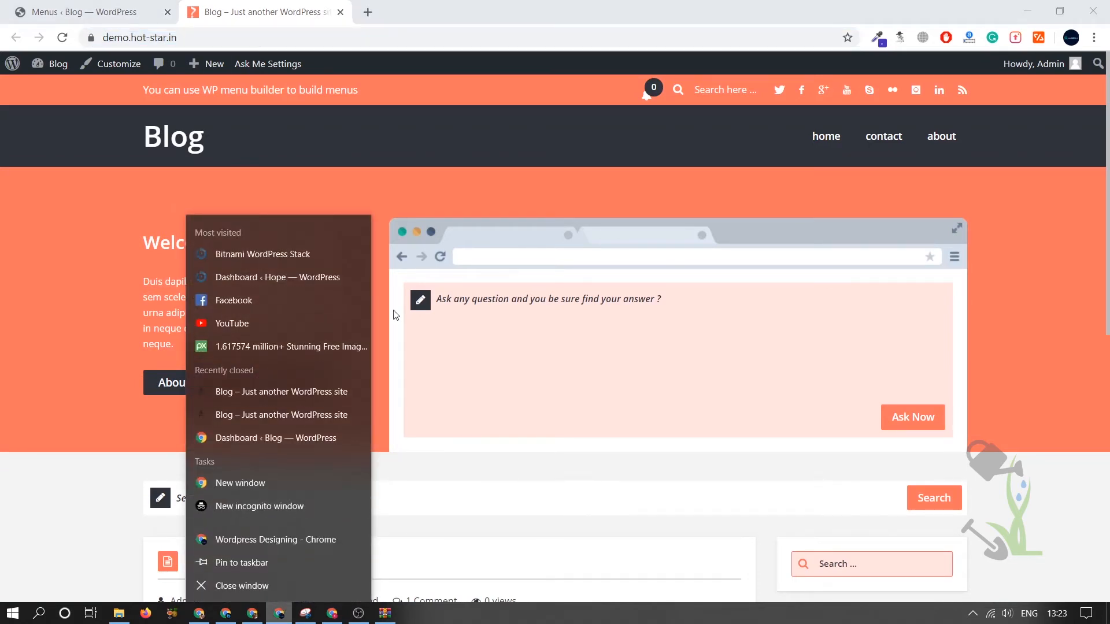
pyautogui.write('demo.hot-star.in')
pyautogui.press('Return')
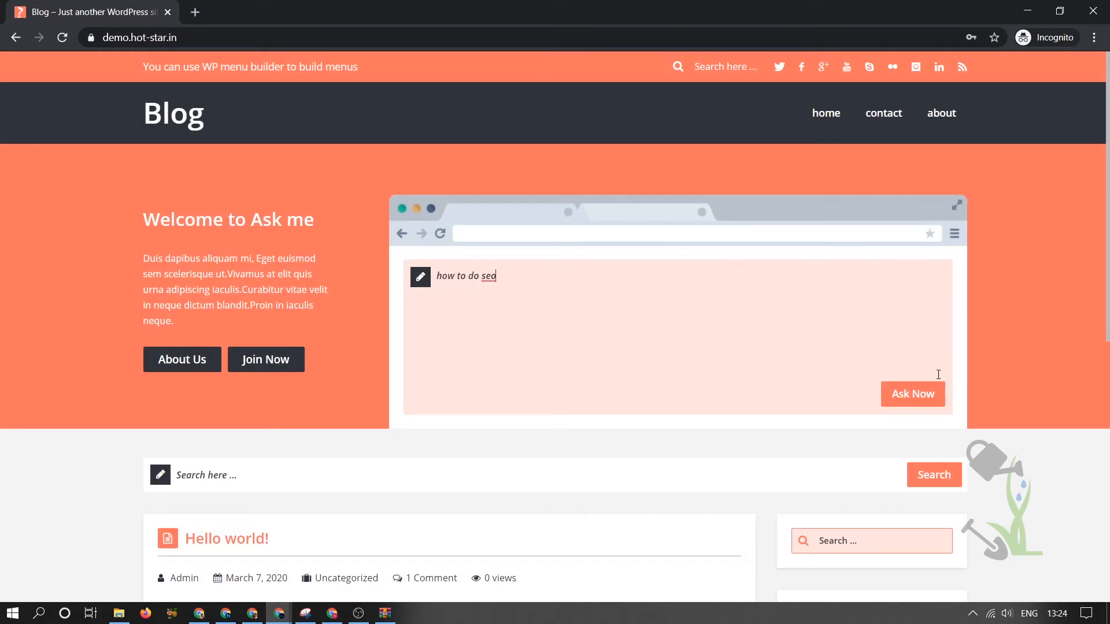
pyautogui.click(918, 392)
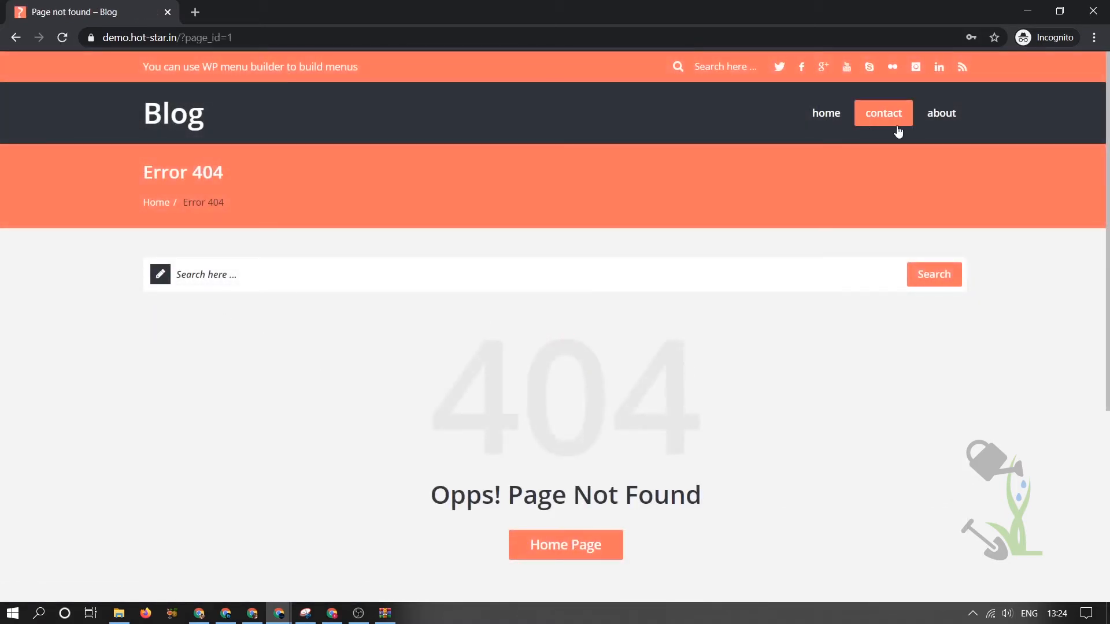
pyautogui.click(170, 118)
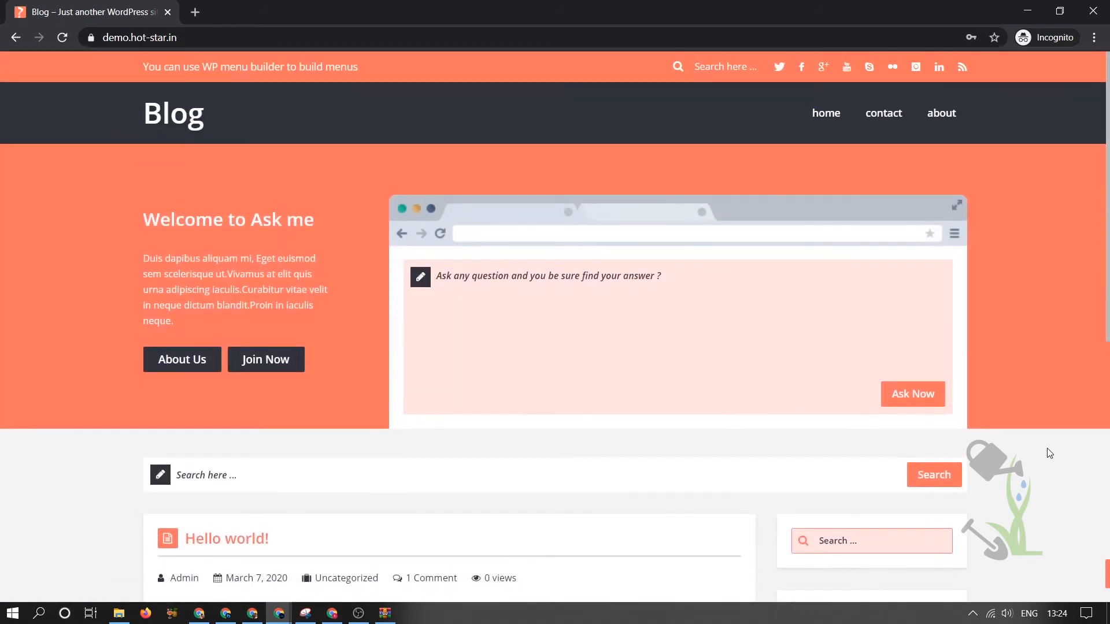
pyautogui.hotkey('alt', 'Tab')
pyautogui.hotkey('alt', 'Tab')
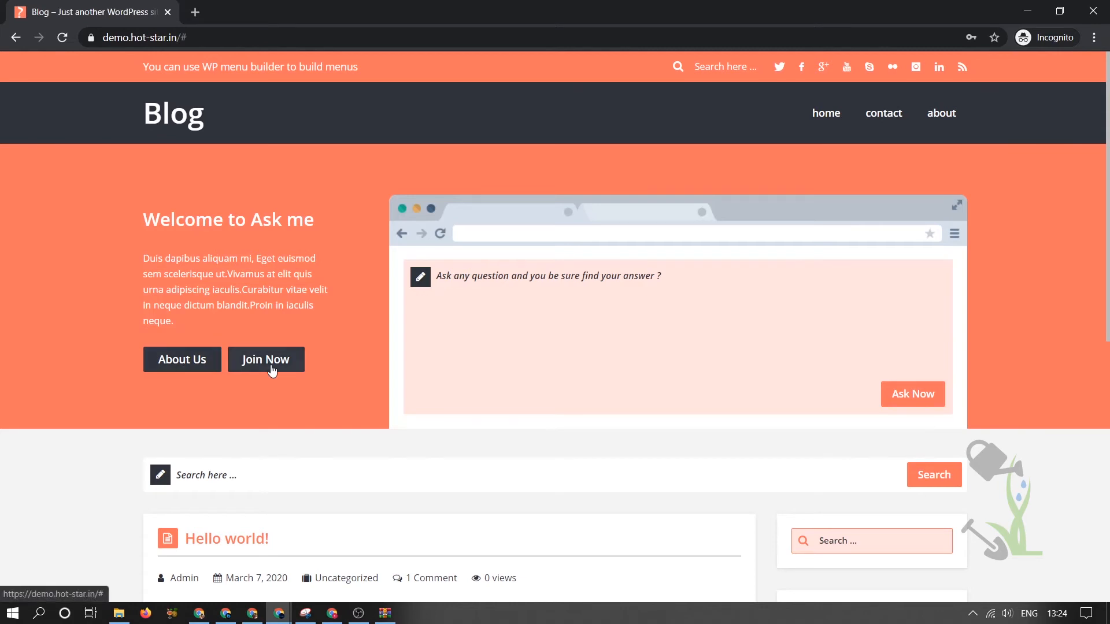
pyautogui.hotkey('alt', 'Tab')
pyautogui.hotkey('alt', 'Tab')
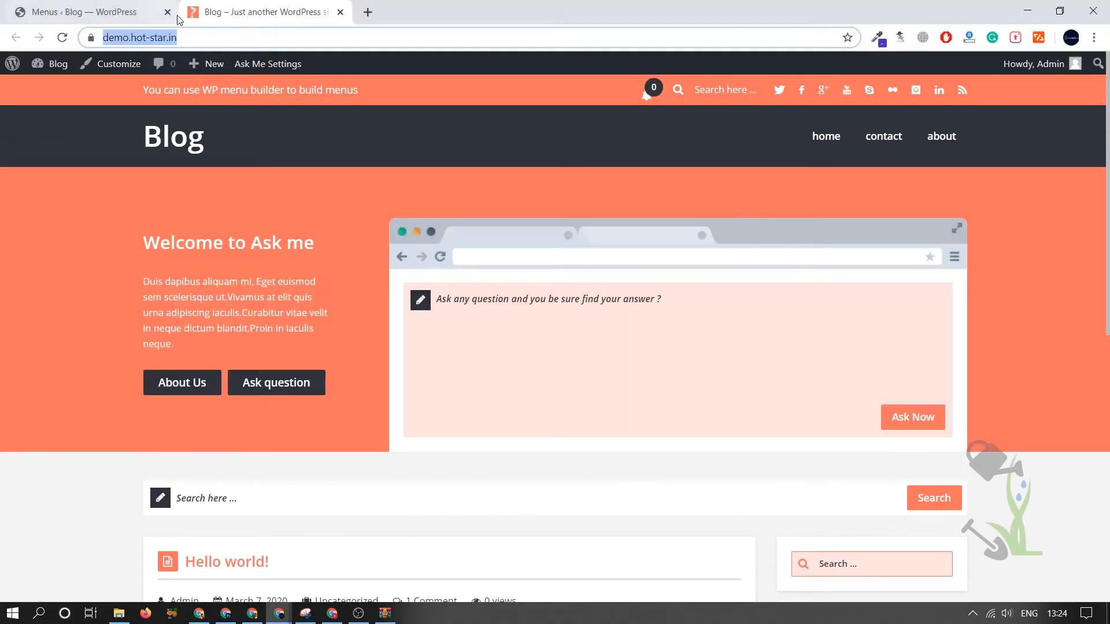
# Review the Ask Me theme's Questions, Payment setting and Home page options
pyautogui.hotkey('ctrl', 'shift', 'Tab')
pyautogui.scroll(-2, 78, 468)
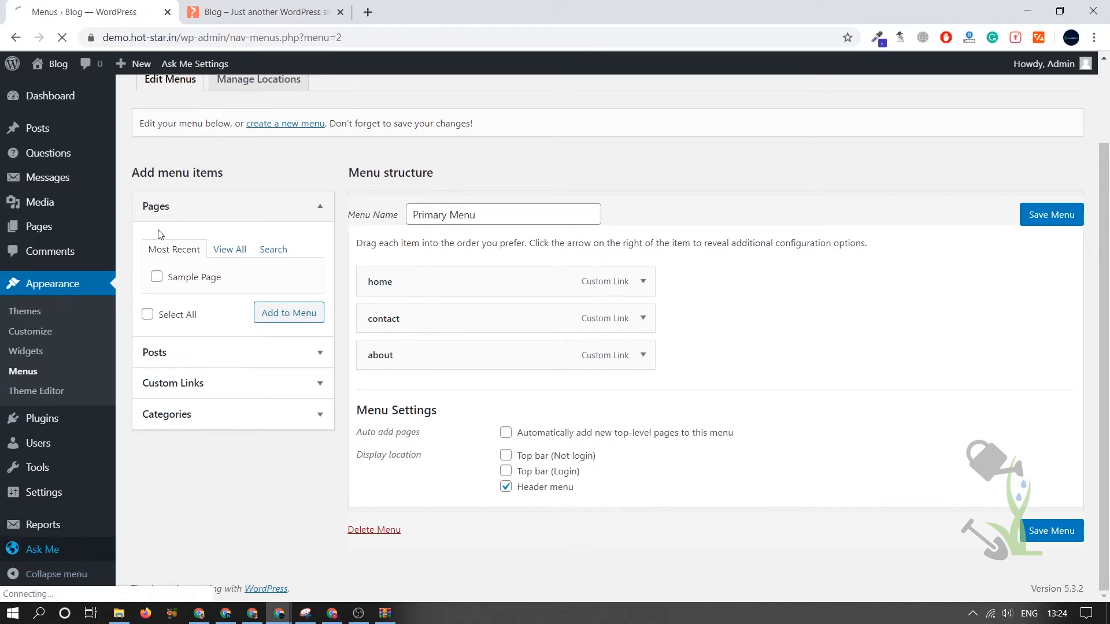
pyautogui.click(52, 549)
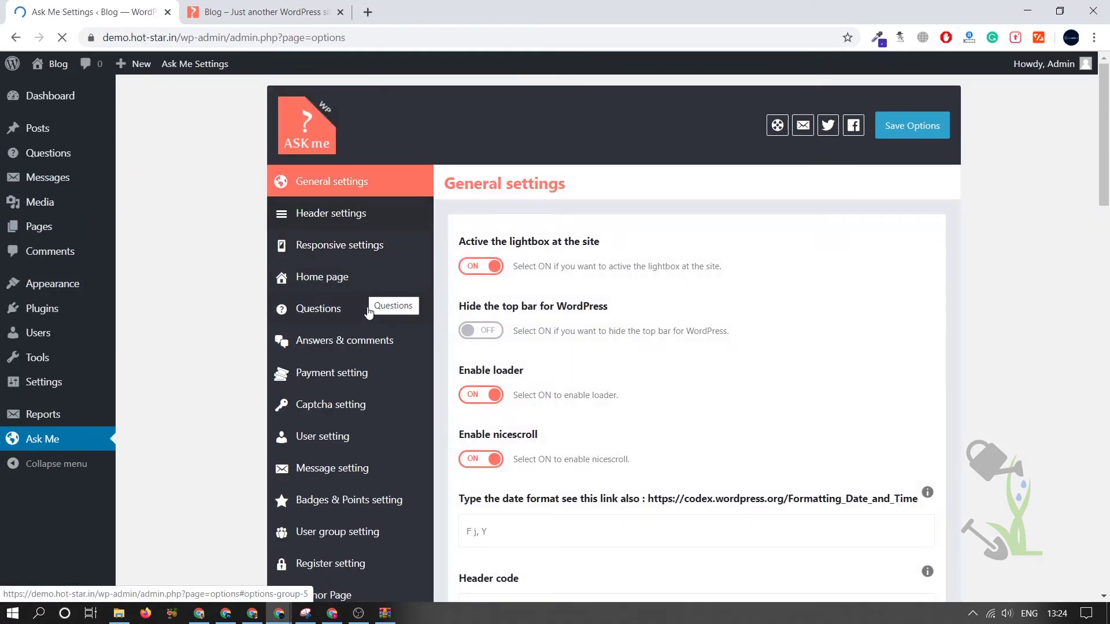
pyautogui.click(366, 311)
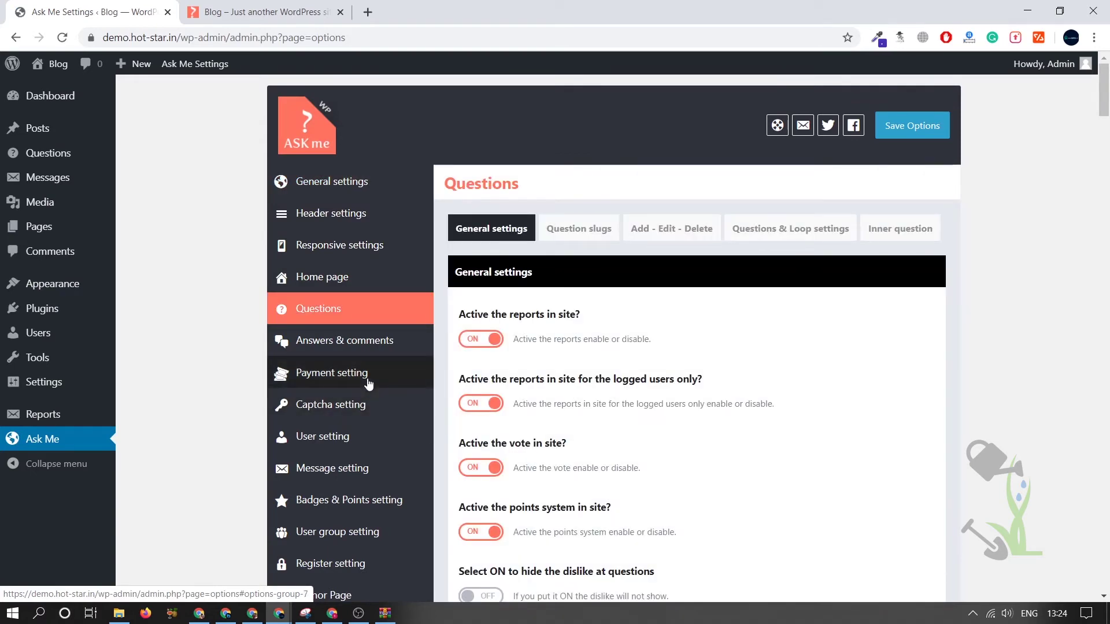
pyautogui.click(368, 384)
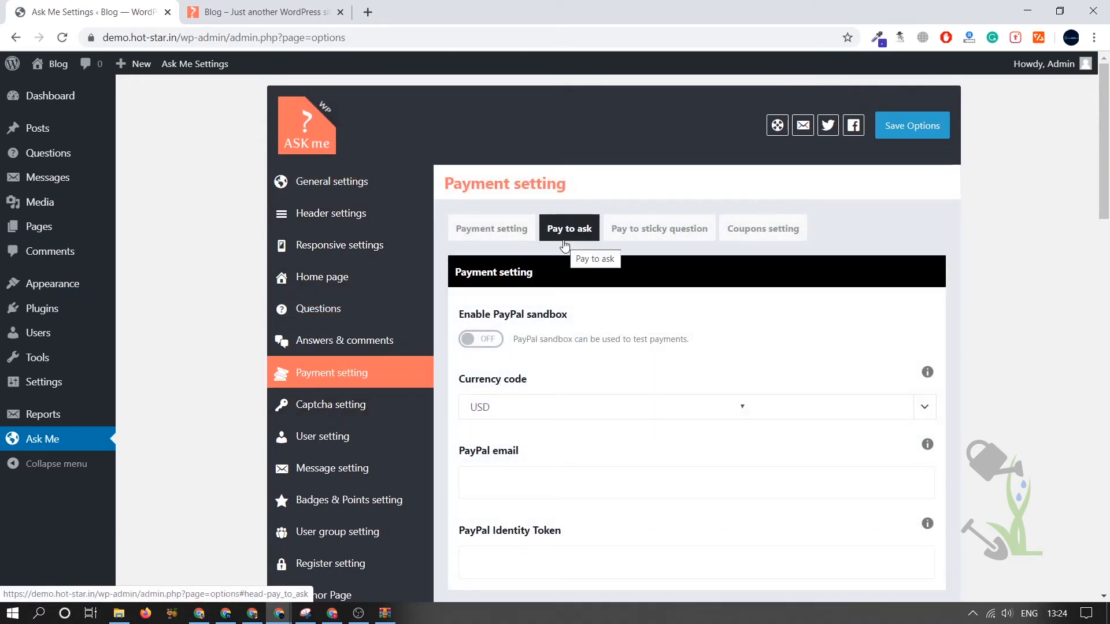
pyautogui.scroll(-3, 725, 394)
pyautogui.scroll(-3, 660, 419)
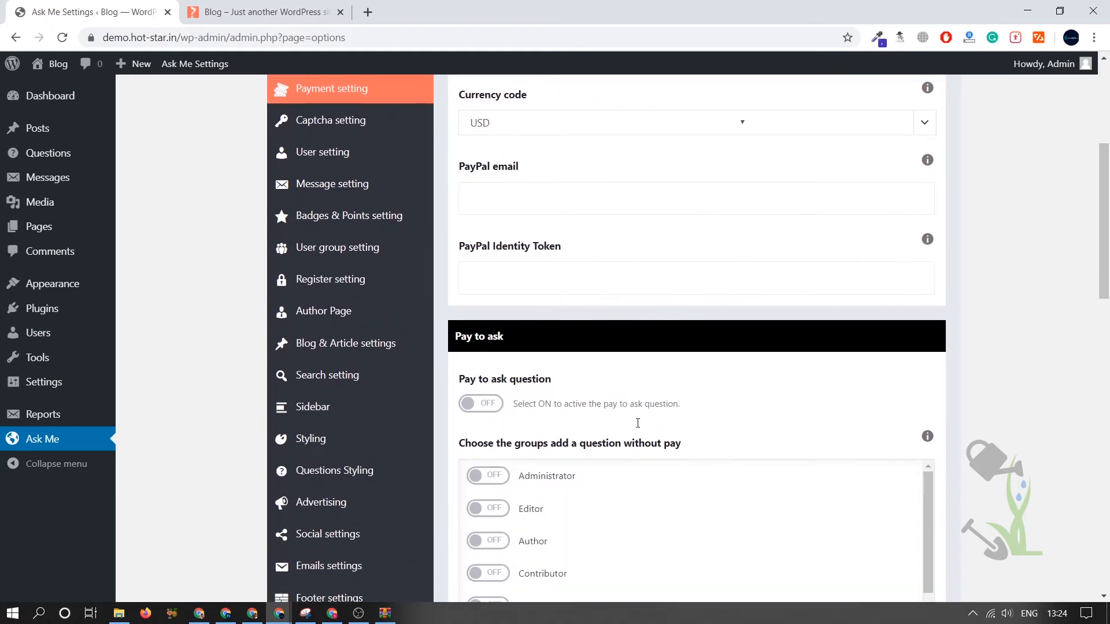
pyautogui.scroll(-4, 347, 455)
pyautogui.scroll(4, 347, 454)
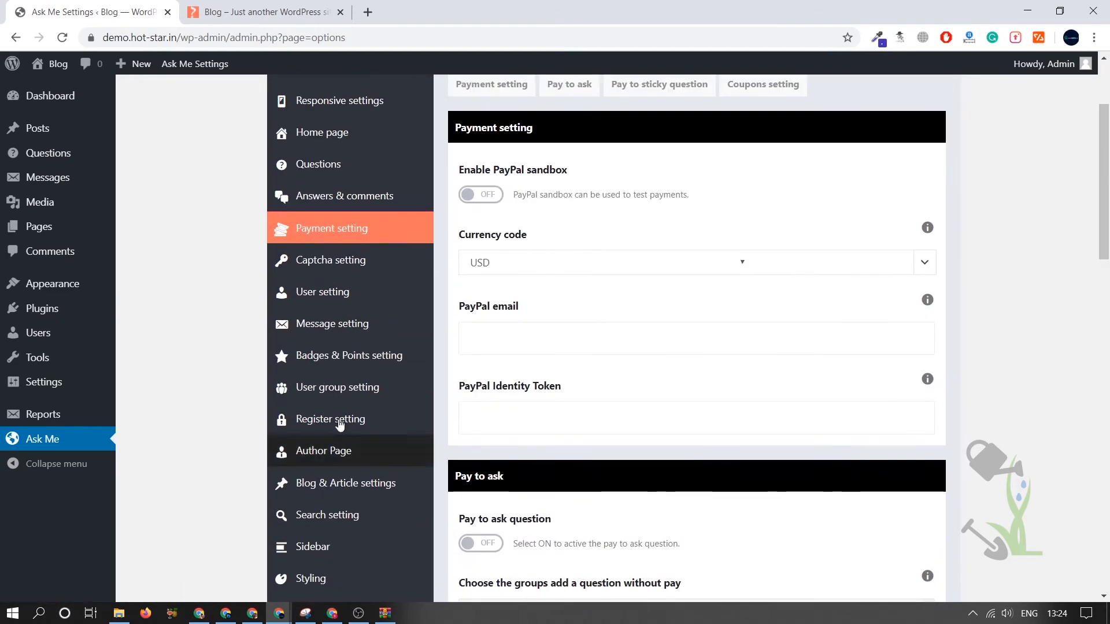
pyautogui.scroll(4, 347, 454)
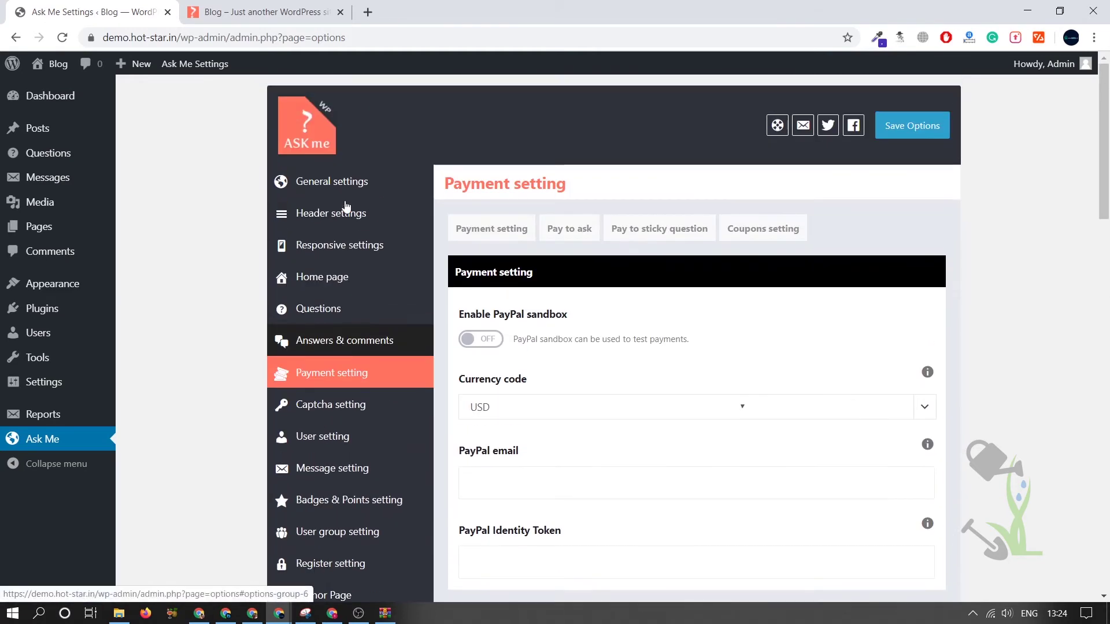
pyautogui.click(352, 276)
pyautogui.scroll(-3, 524, 310)
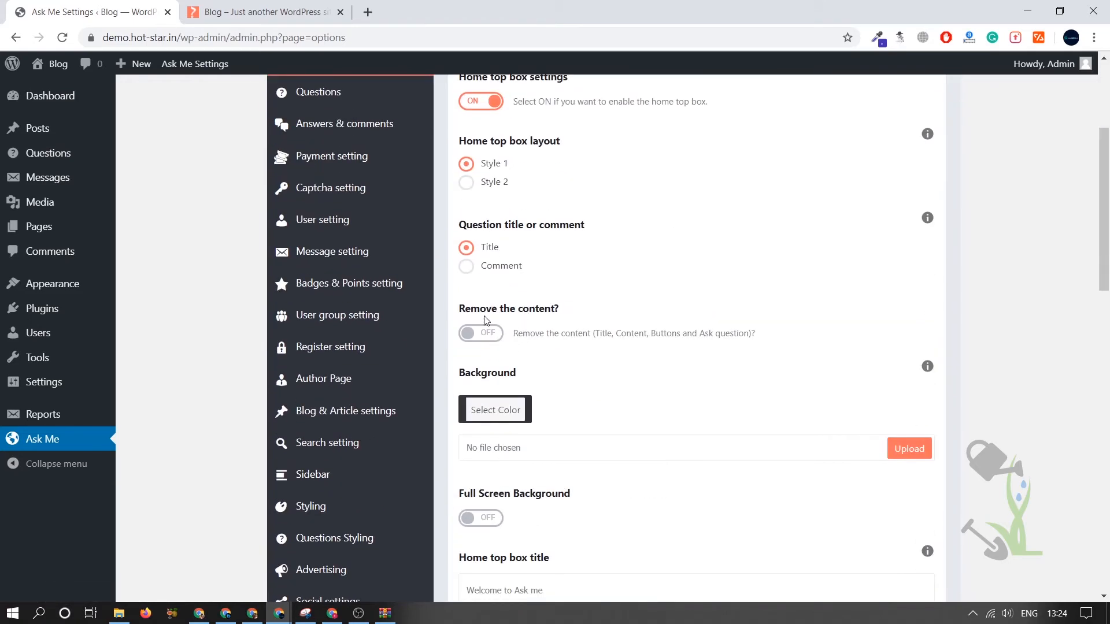
pyautogui.scroll(-2, 559, 318)
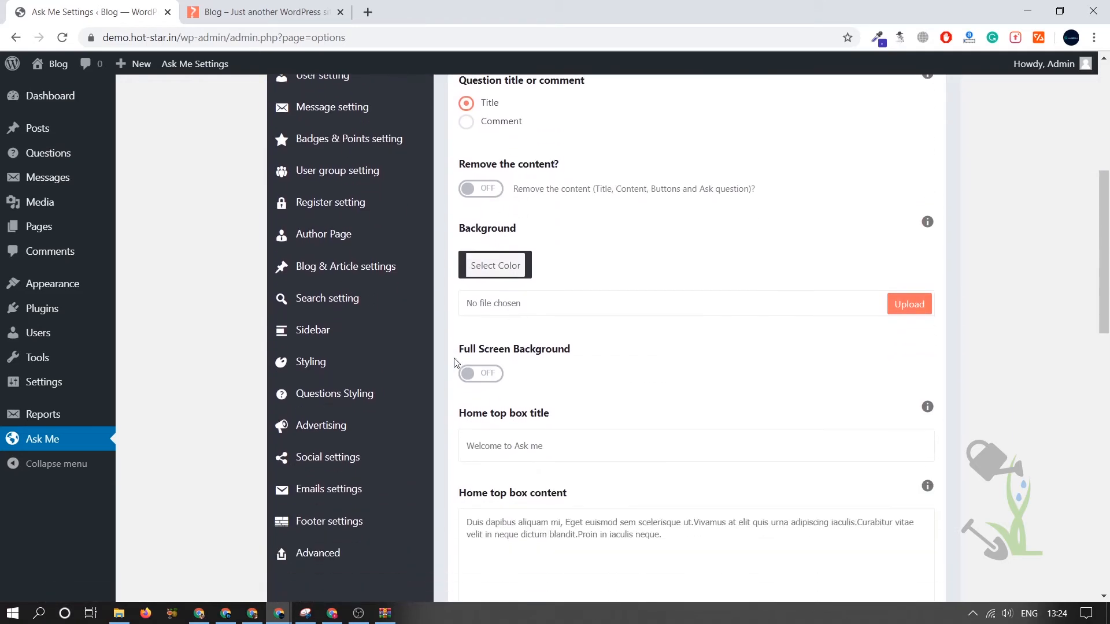
# Check the blog front page, then bring up the Ask Me Footer settings
pyautogui.click(222, 11)
pyautogui.scroll(-5, 302, 299)
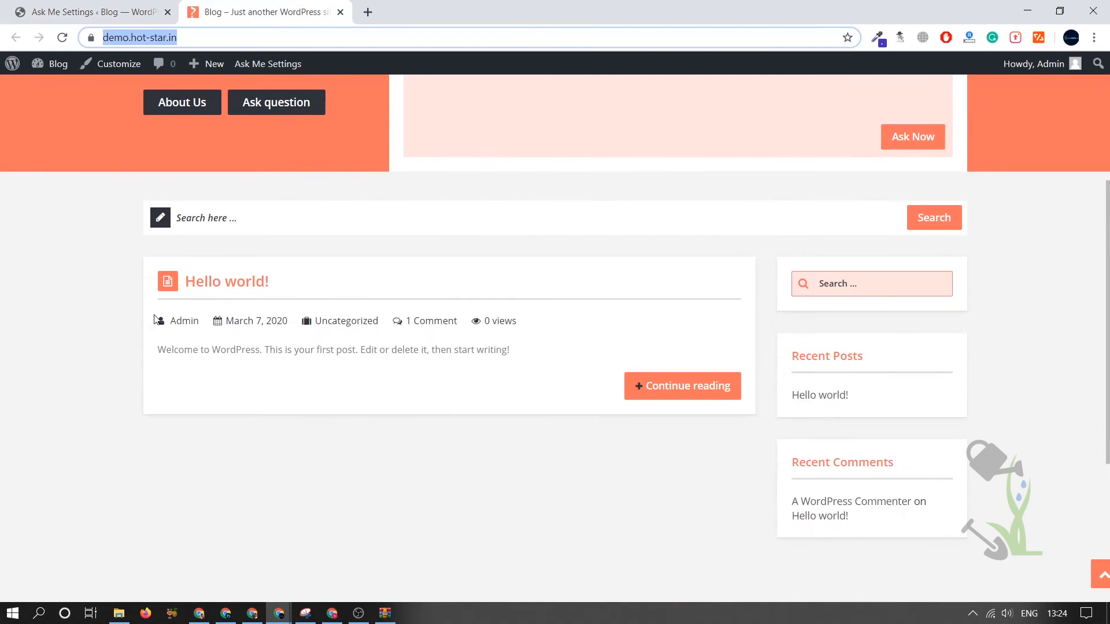
pyautogui.scroll(-3, 300, 299)
pyautogui.scroll(2, 198, 252)
pyautogui.scroll(1, 198, 251)
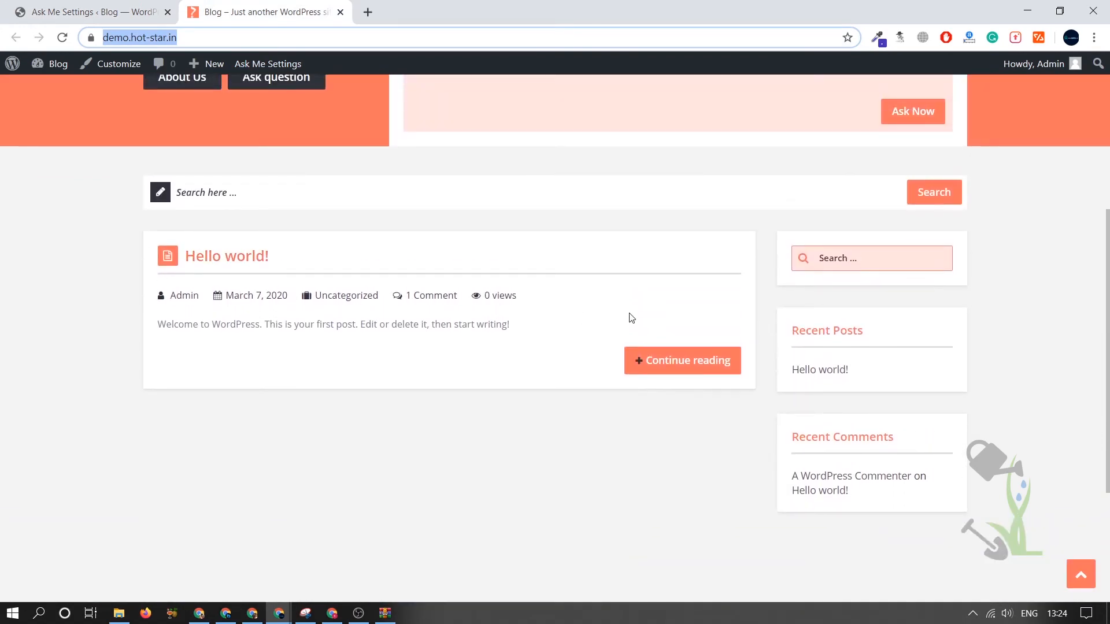
pyautogui.click(114, 10)
pyautogui.click(328, 521)
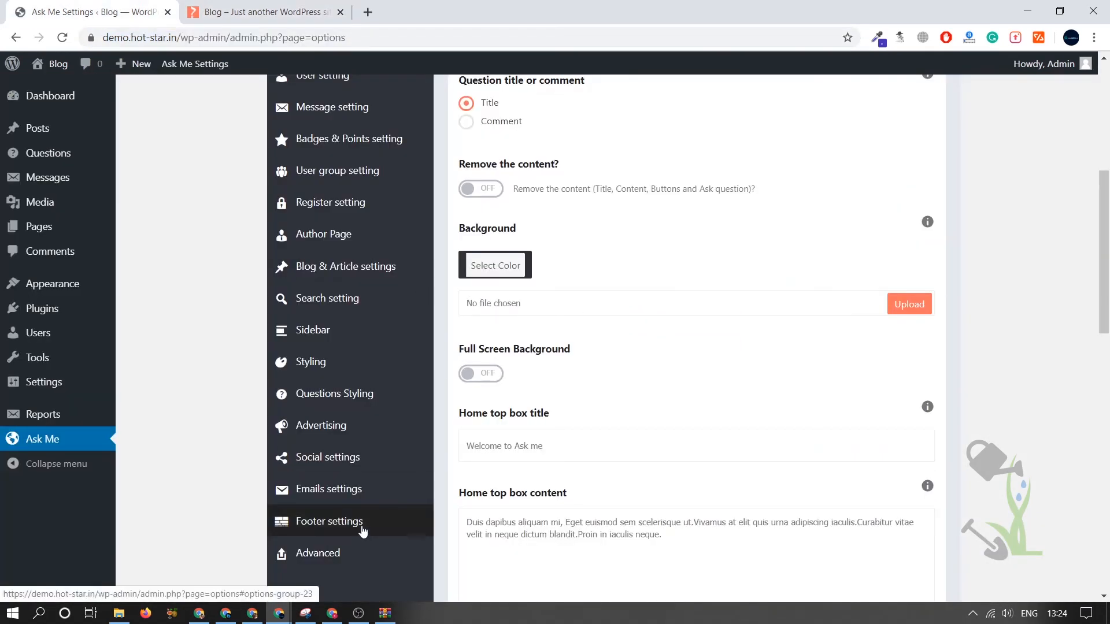
pyautogui.scroll(1, 547, 354)
pyautogui.scroll(1, 546, 350)
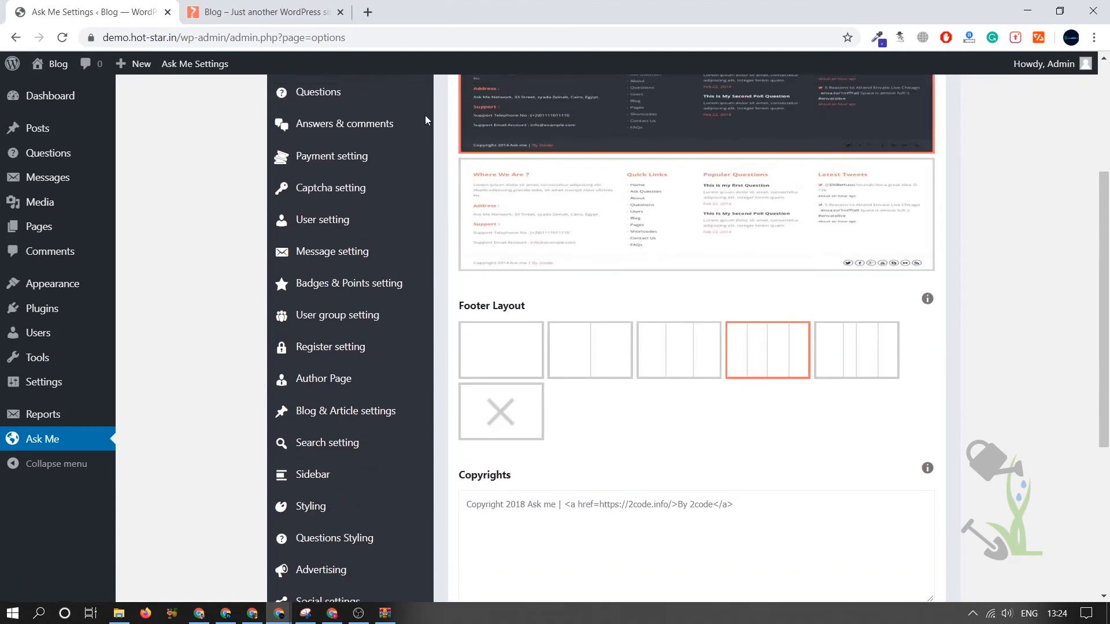
# Check the live site's footer, then bring up the Ask Me Styling options
pyautogui.hotkey('ctrl', 'Tab')
pyautogui.scroll(-5, 484, 380)
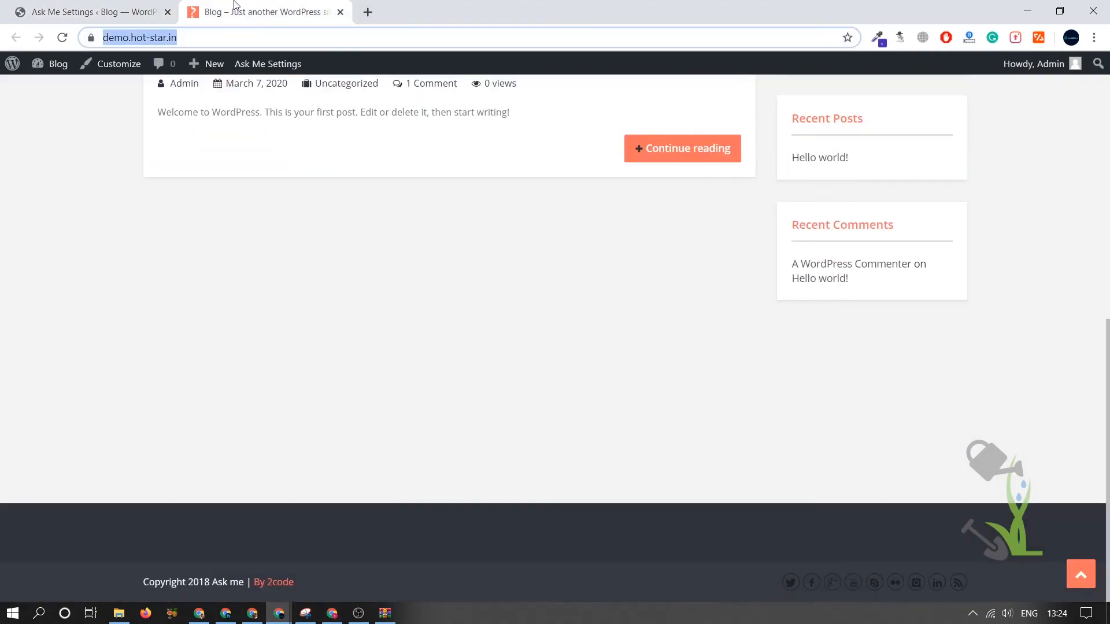
pyautogui.click(93, 11)
pyautogui.scroll(3, 677, 451)
pyautogui.scroll(-3, 637, 364)
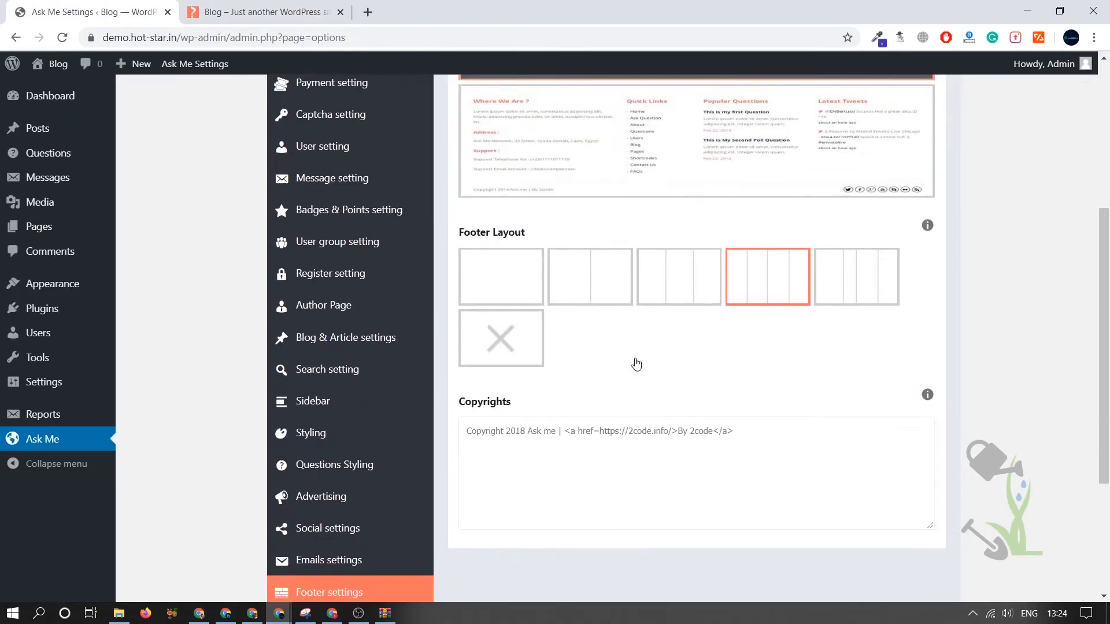
pyautogui.scroll(-3, 636, 363)
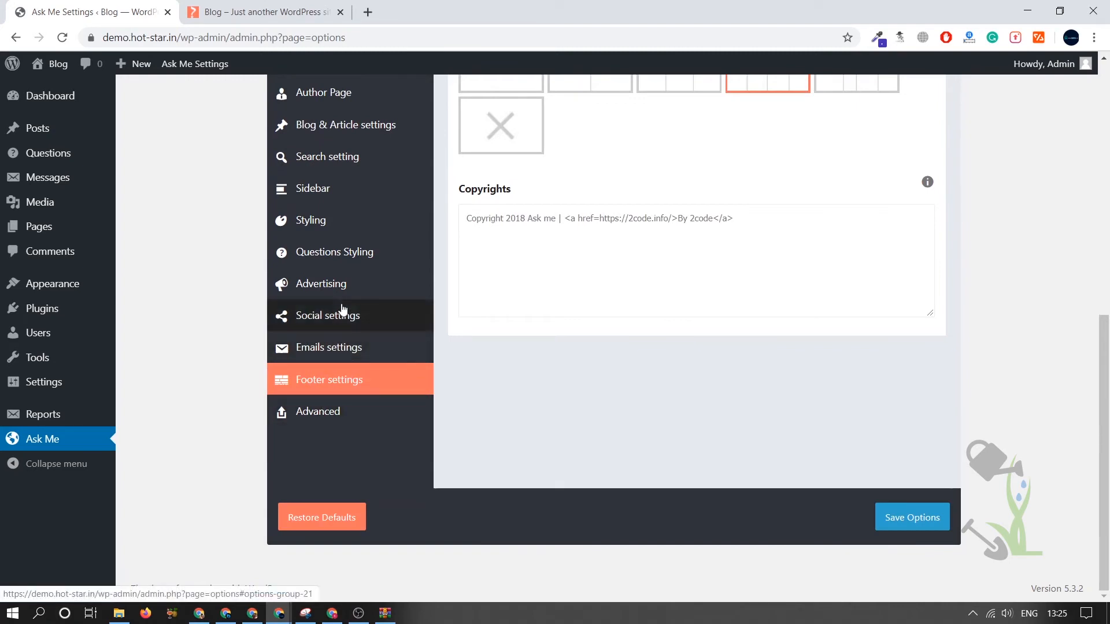
pyautogui.scroll(2, 347, 296)
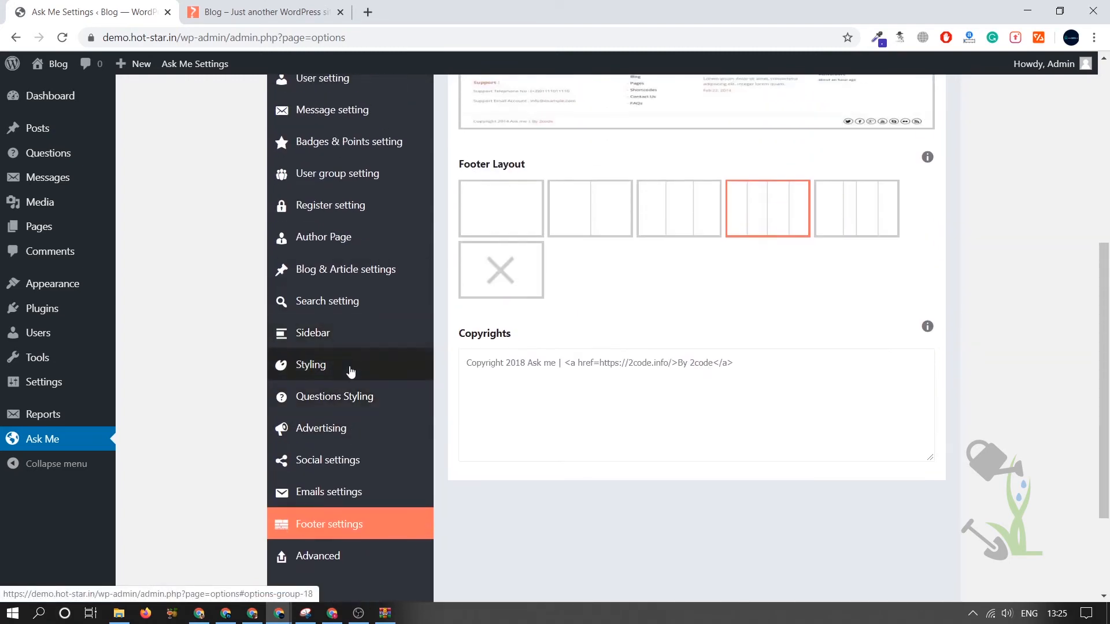
pyautogui.click(311, 364)
pyautogui.scroll(3, 598, 373)
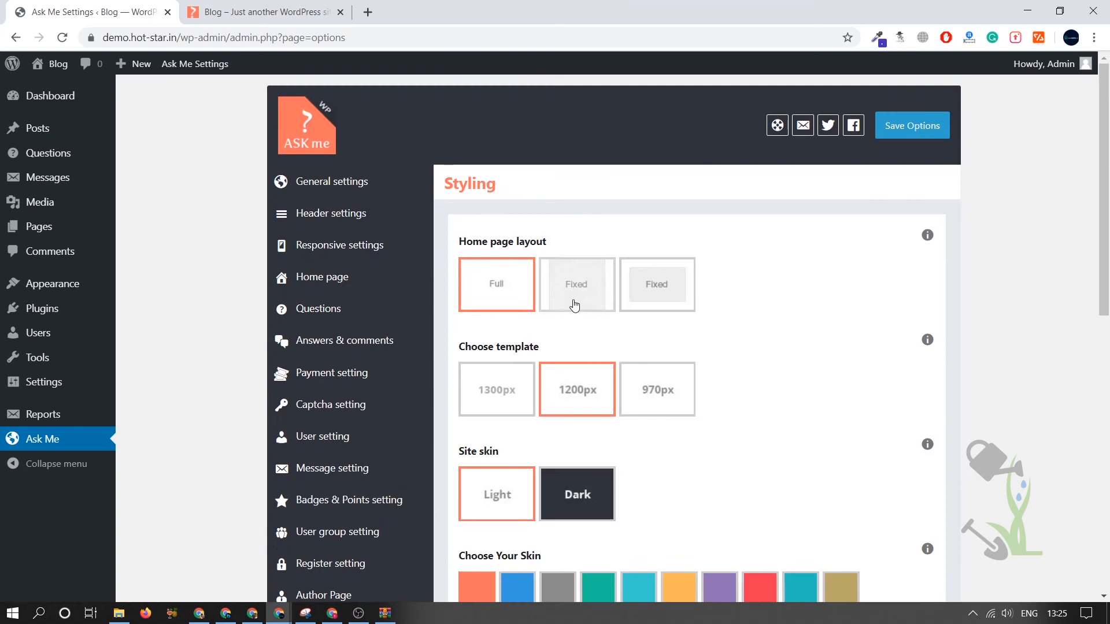
# Try the Fixed home page layout on the live site, then restore and save the Full layout
pyautogui.click(589, 306)
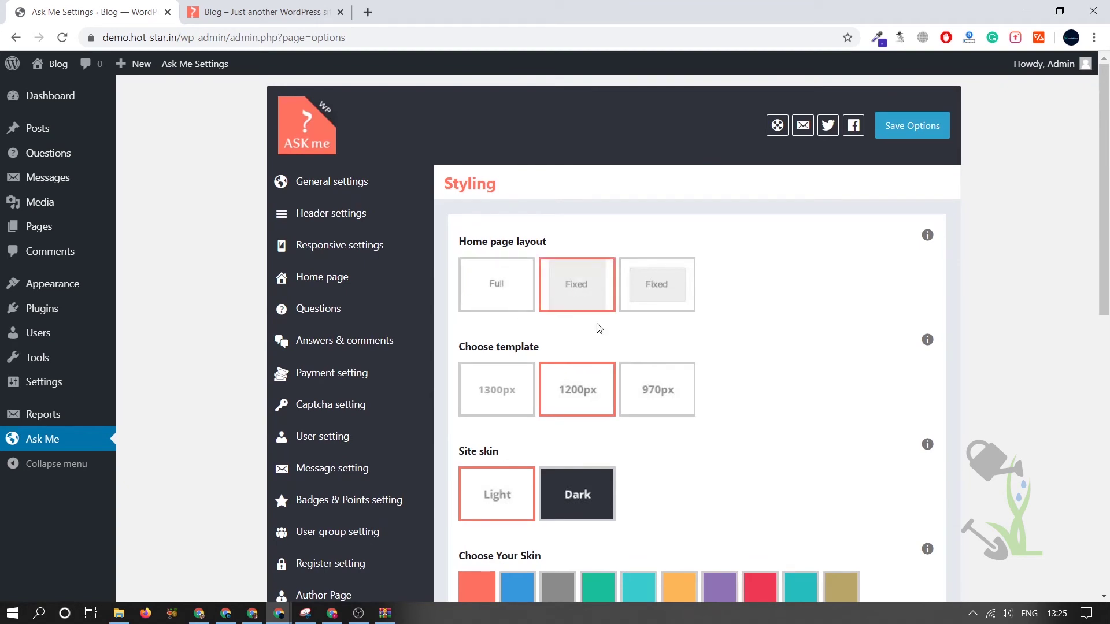
pyautogui.click(912, 126)
pyautogui.click(263, 12)
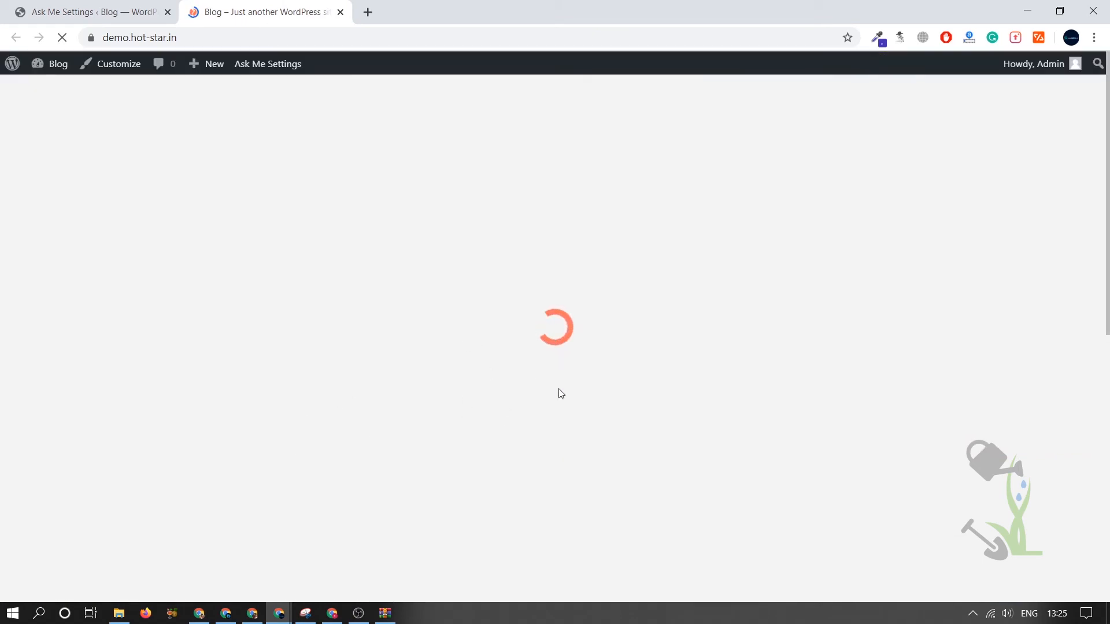
pyautogui.scroll(2, 562, 386)
pyautogui.scroll(-6, 1040, 334)
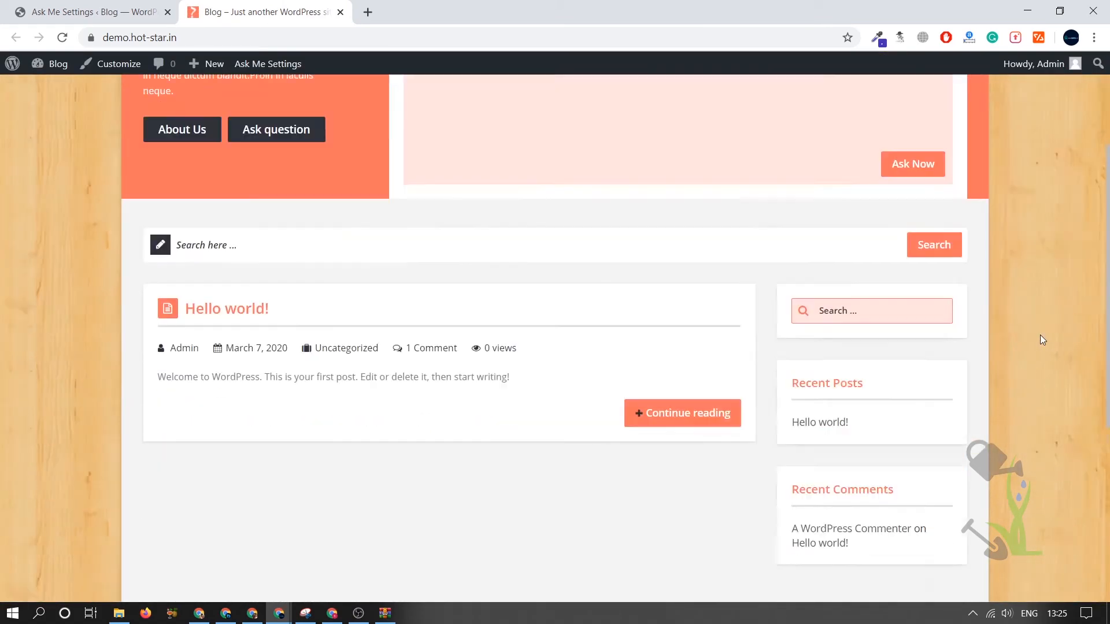
pyautogui.scroll(-3, 1015, 328)
pyautogui.scroll(5, 1015, 329)
pyautogui.scroll(2, 494, 165)
pyautogui.click(87, 11)
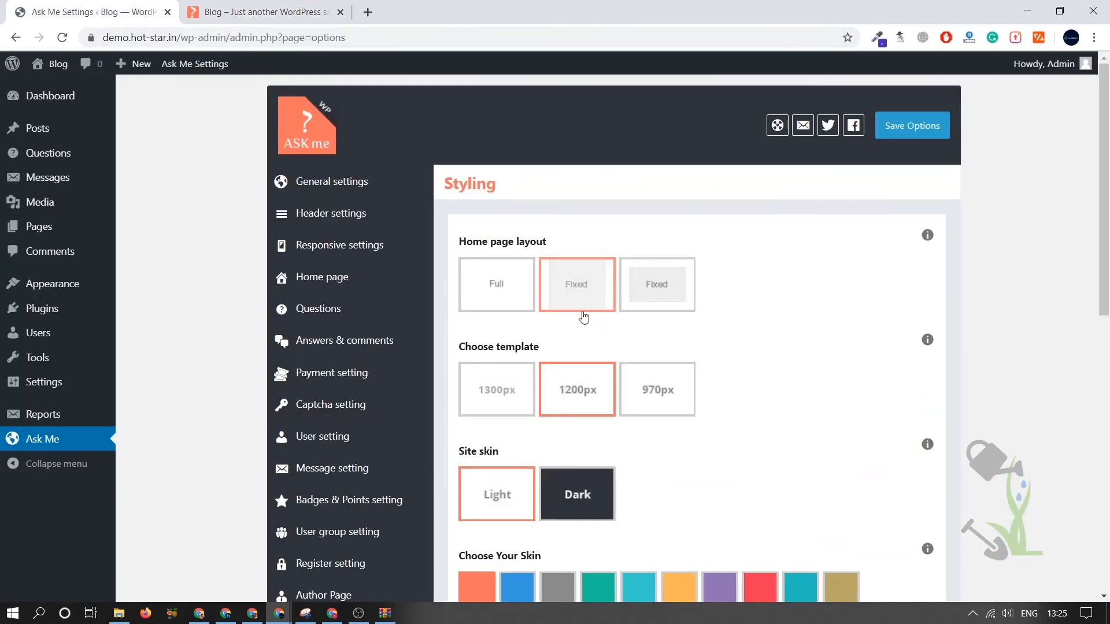
pyautogui.click(496, 283)
pyautogui.click(911, 126)
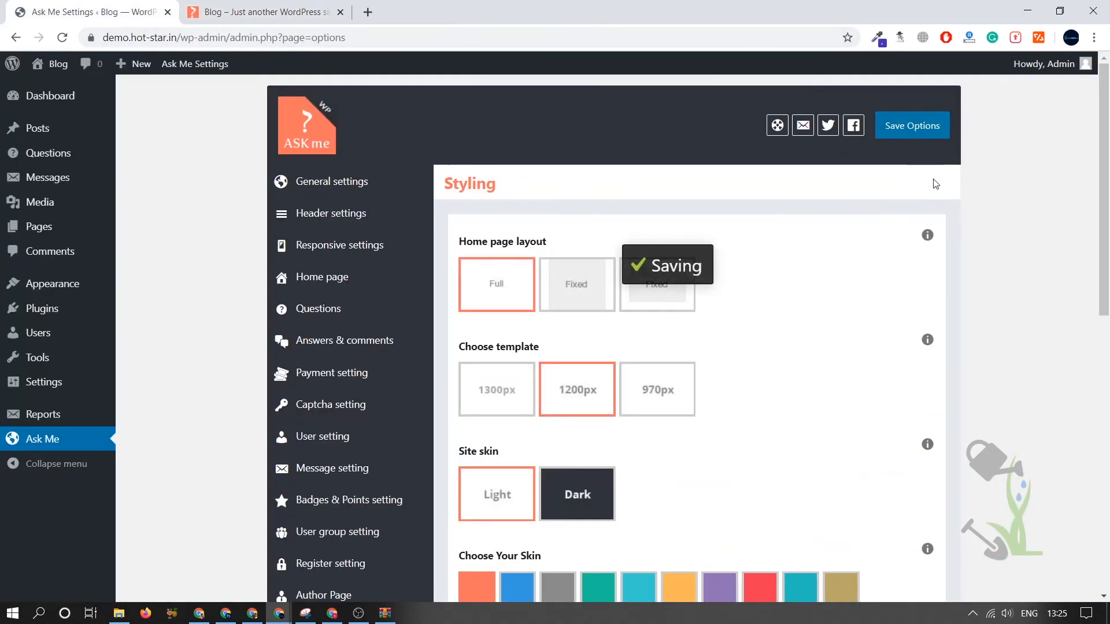
pyautogui.scroll(-2, 833, 252)
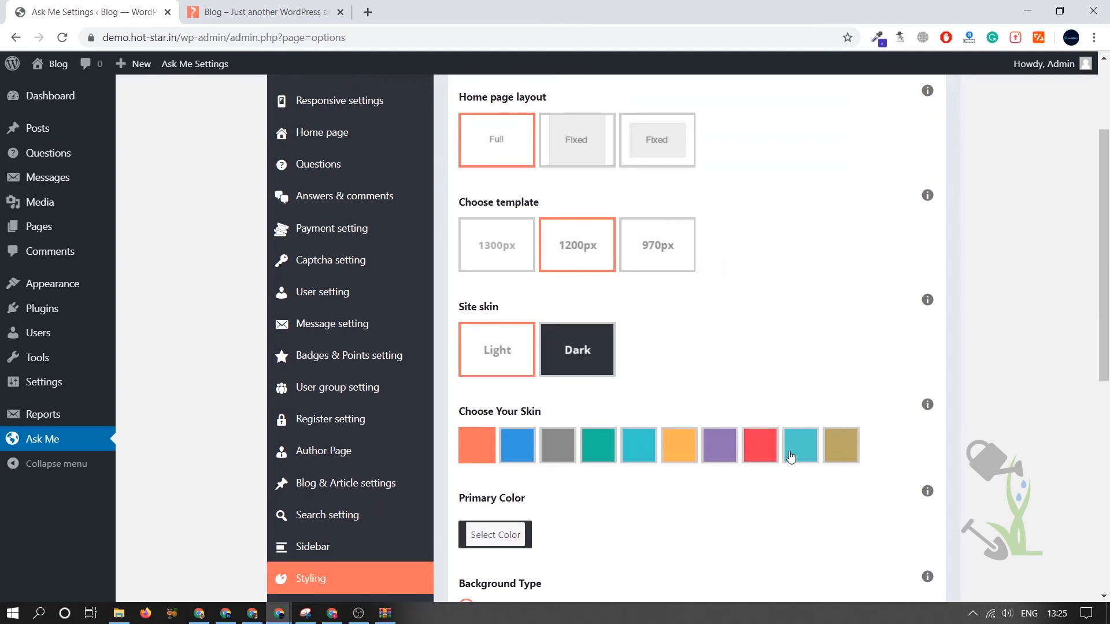
# Choose the teal site skin, save it and confirm it on the live front page
pyautogui.click(638, 445)
pyautogui.scroll(3, 832, 260)
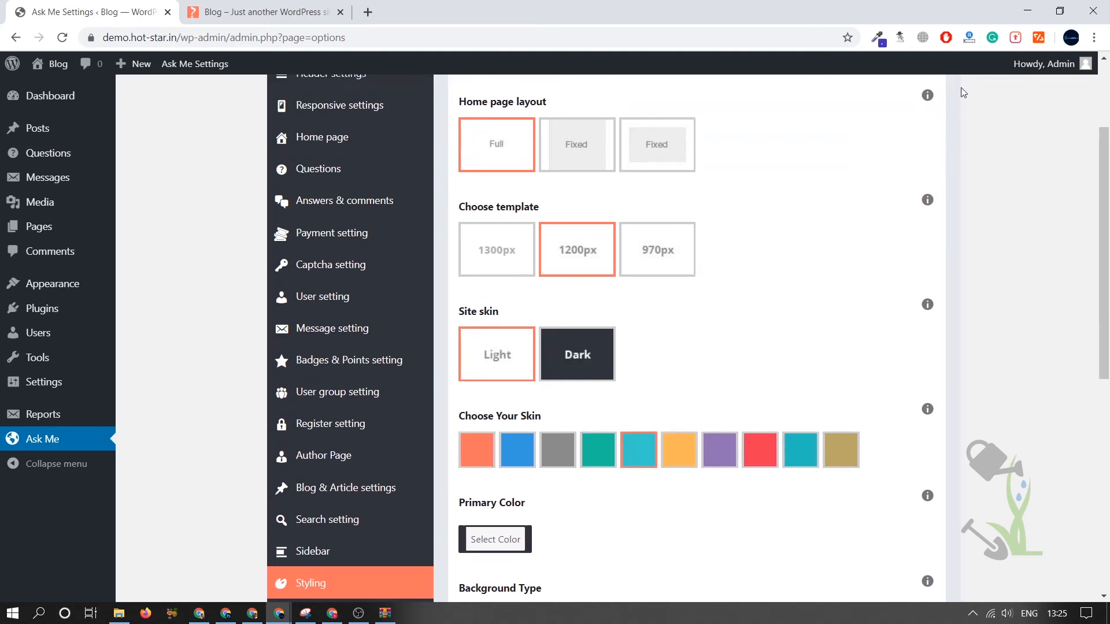
pyautogui.click(911, 125)
pyautogui.hotkey('ctrl', 'Tab')
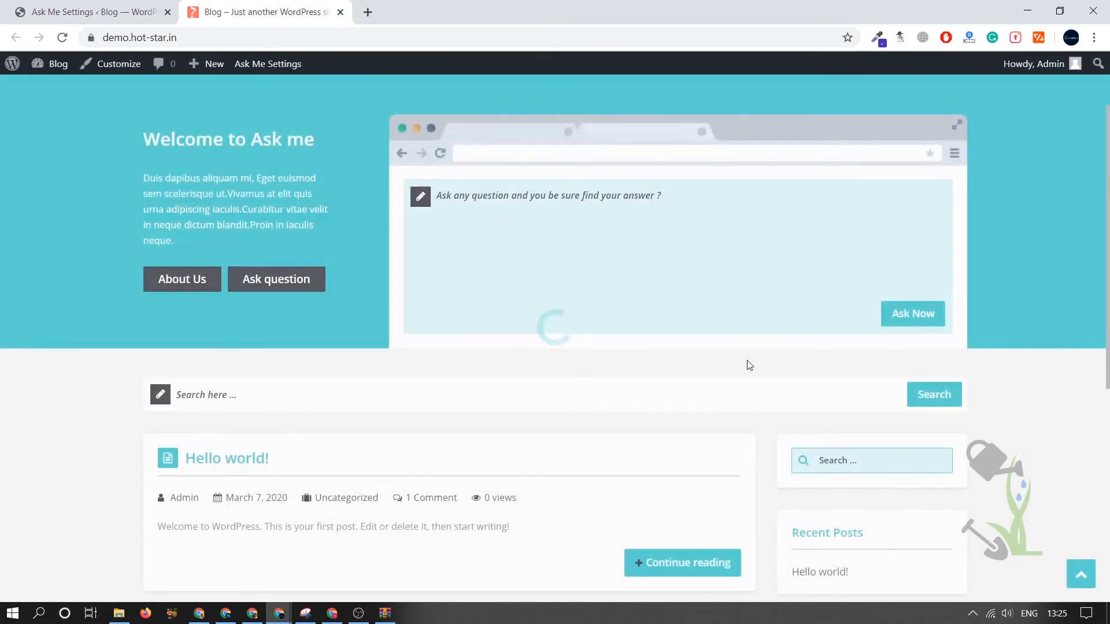
pyautogui.hotkey('ctrl', 'Tab')
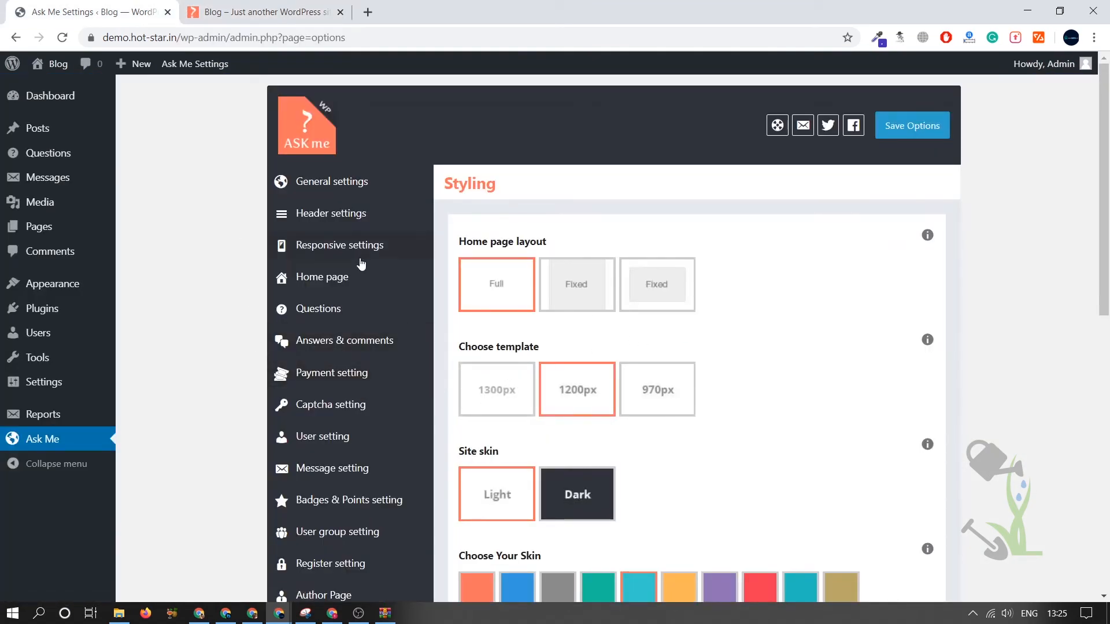
pyautogui.moveTo(48, 153)
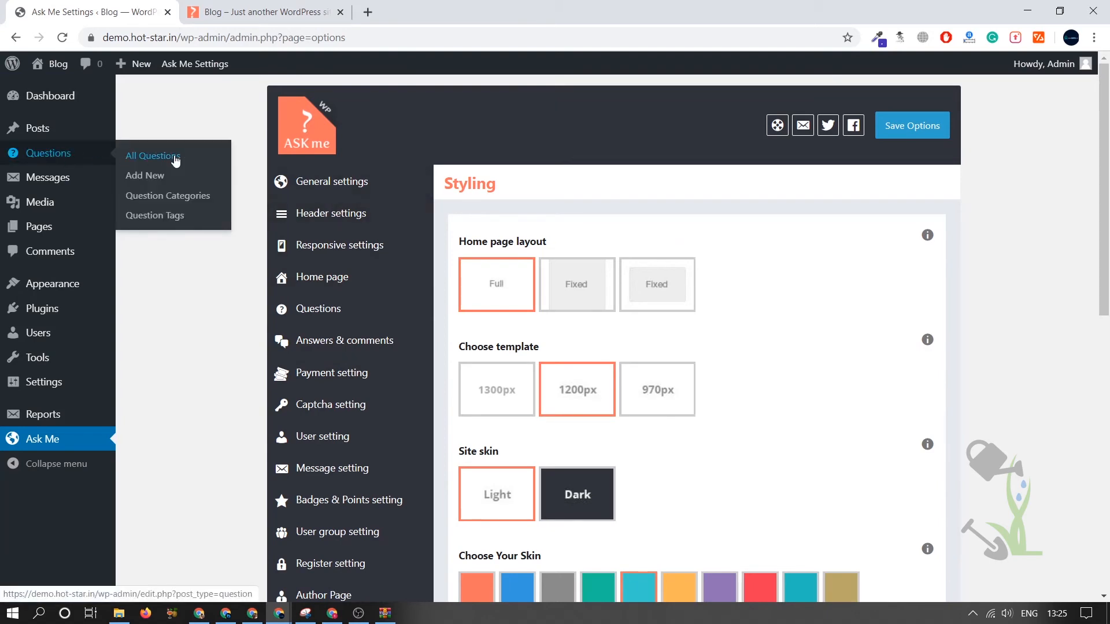
# Publish a new question titled "what is seo ?" from the questions list
pyautogui.click(152, 156)
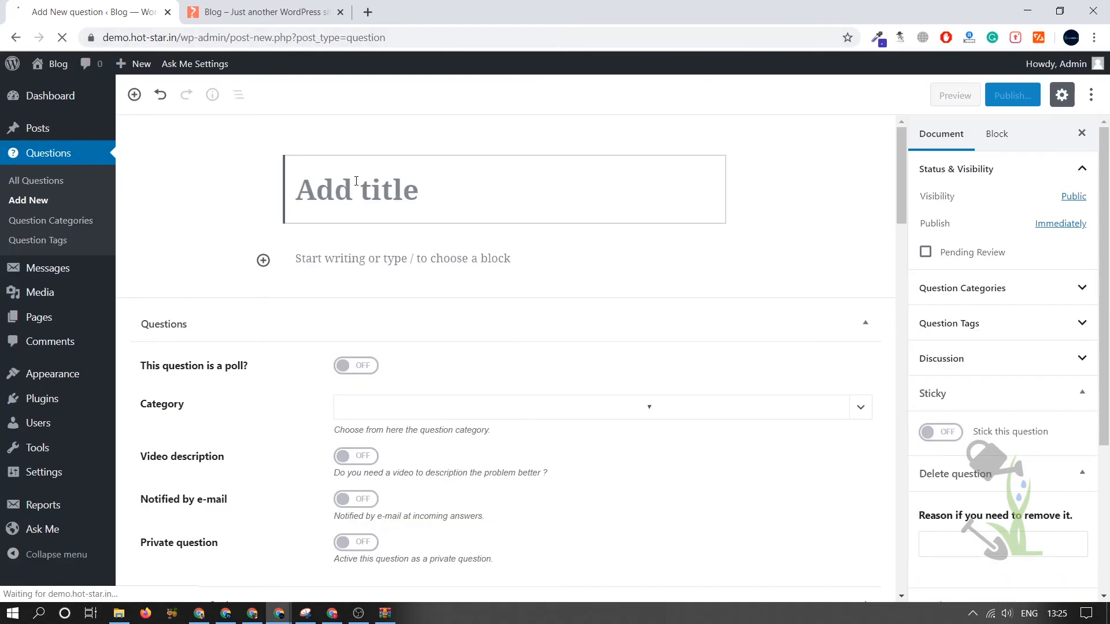
pyautogui.write('seo')
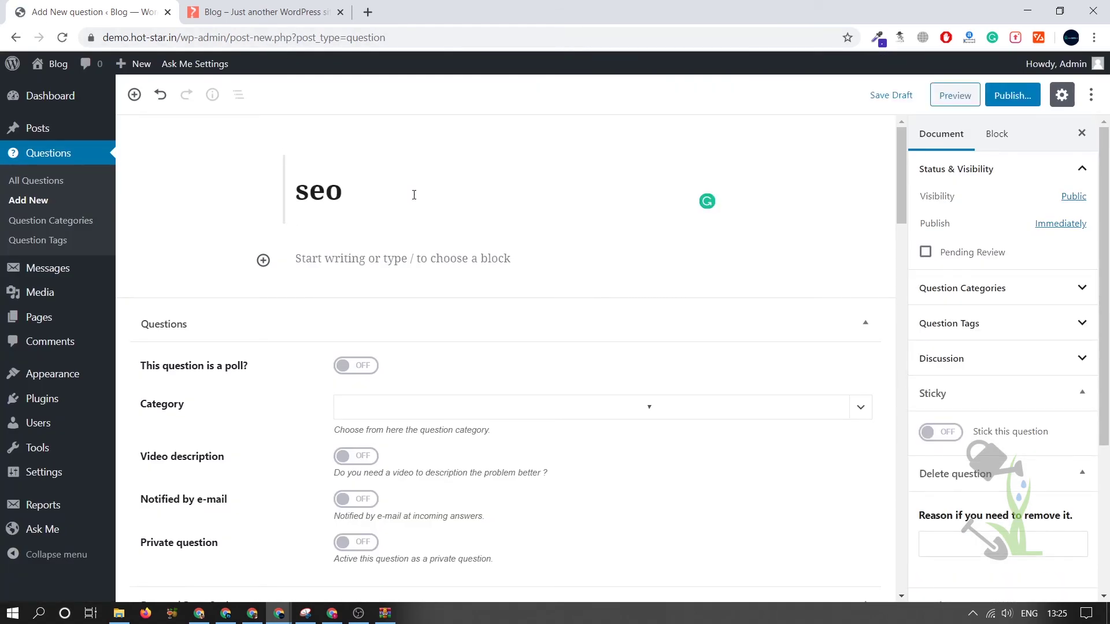
pyautogui.hotkey('ctrl', 'a')
pyautogui.write('what i')
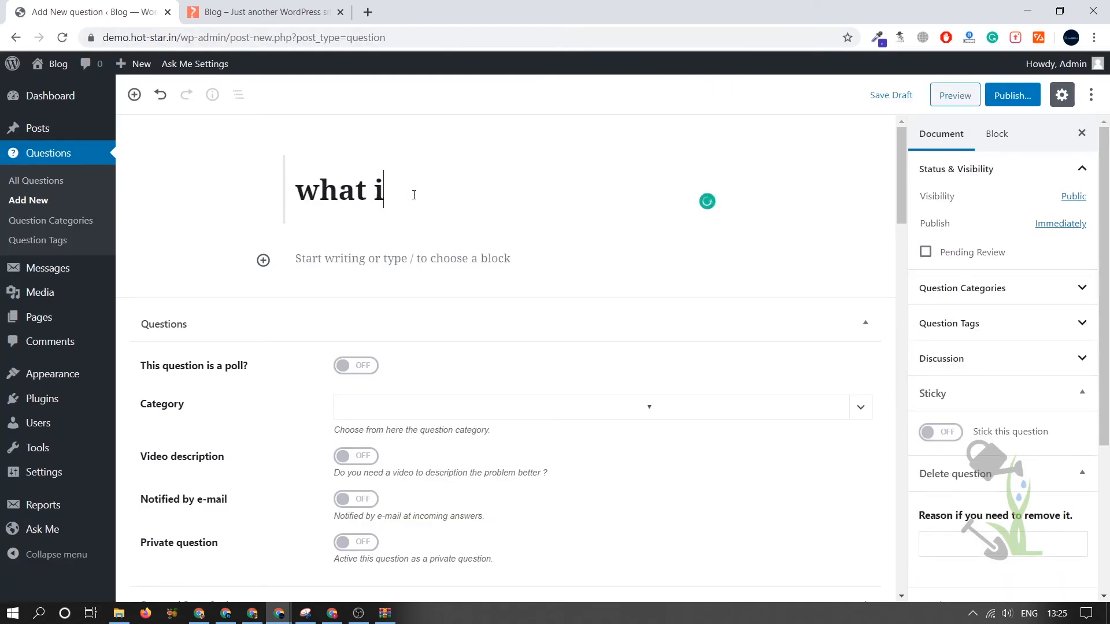
pyautogui.write('s seo')
pyautogui.write(' ?')
pyautogui.click(1011, 96)
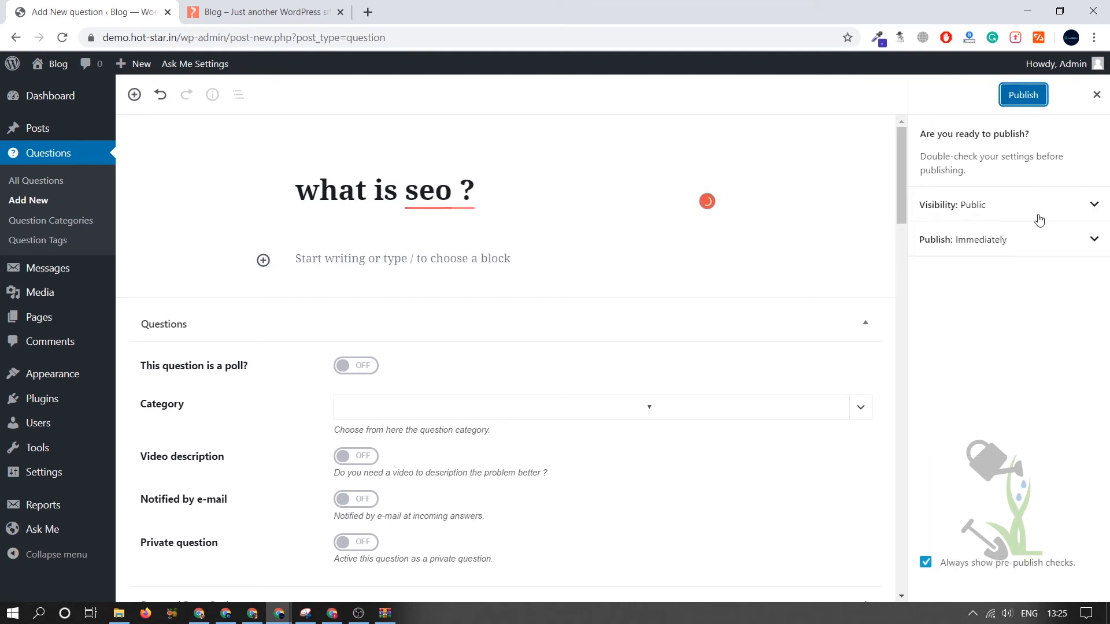
pyautogui.click(1023, 96)
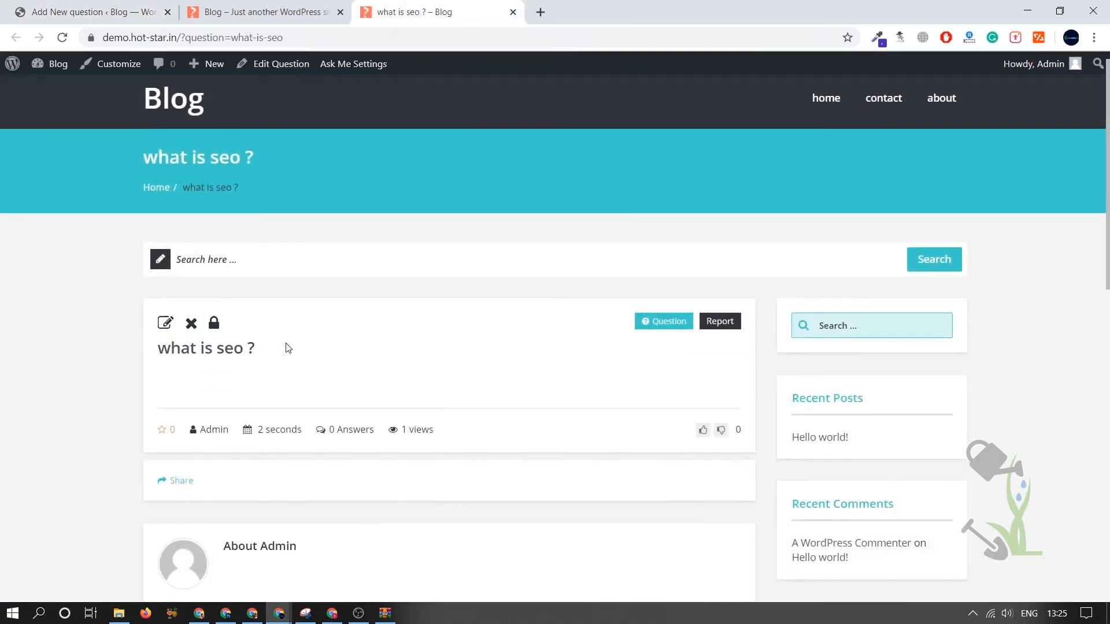
pyautogui.scroll(-5, 287, 346)
pyautogui.scroll(3, 273, 333)
pyautogui.scroll(2, 434, 338)
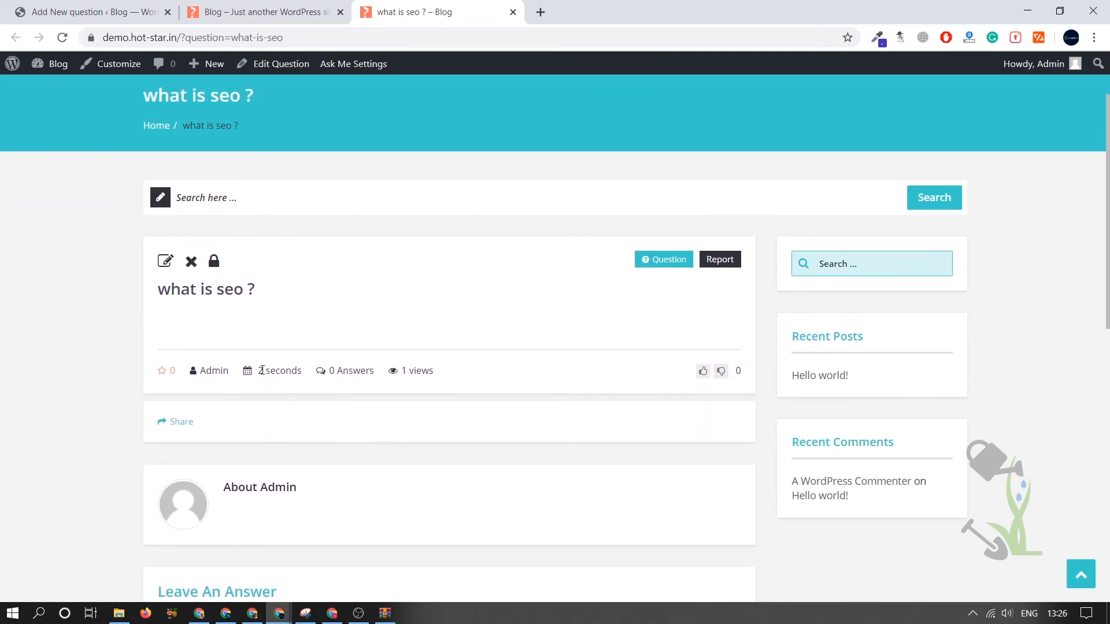
# Check the question's share options, go to the blog home page, then bring the srmehranclub window forward
pyautogui.click(184, 397)
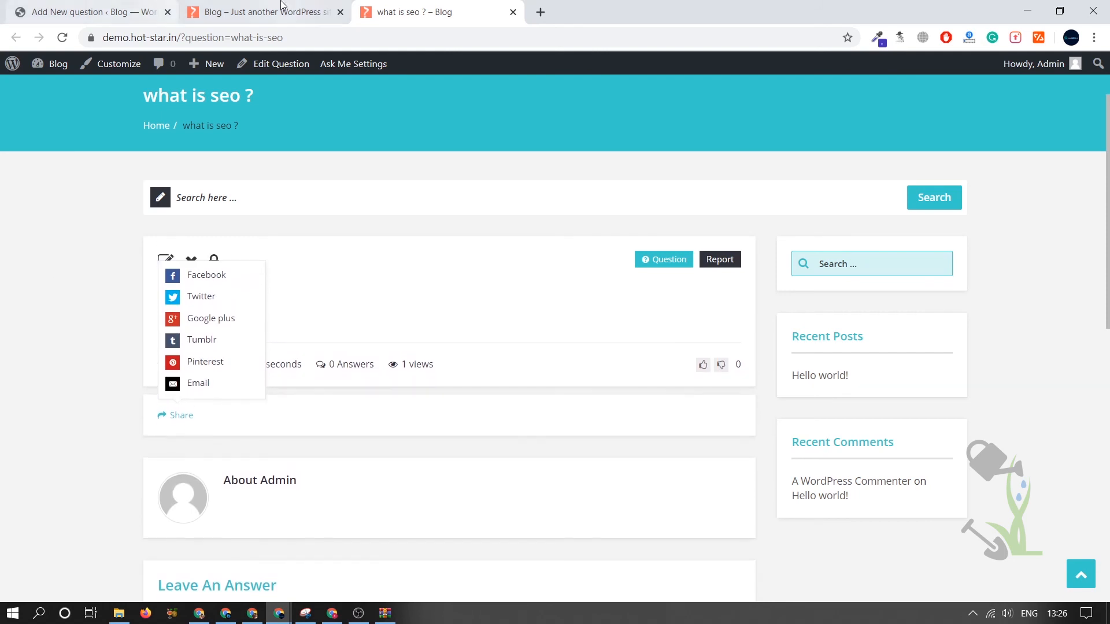
pyautogui.click(261, 11)
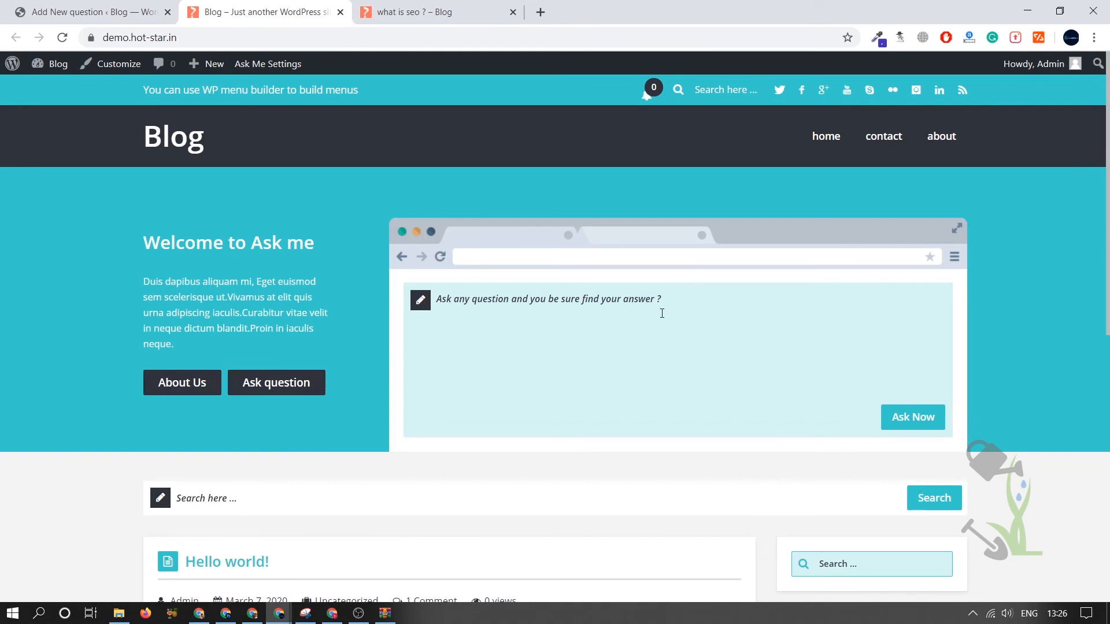
pyautogui.hotkey('alt', 'Tab')
pyautogui.click(253, 613)
pyautogui.scroll(3, 667, 291)
pyautogui.scroll(-3, 668, 290)
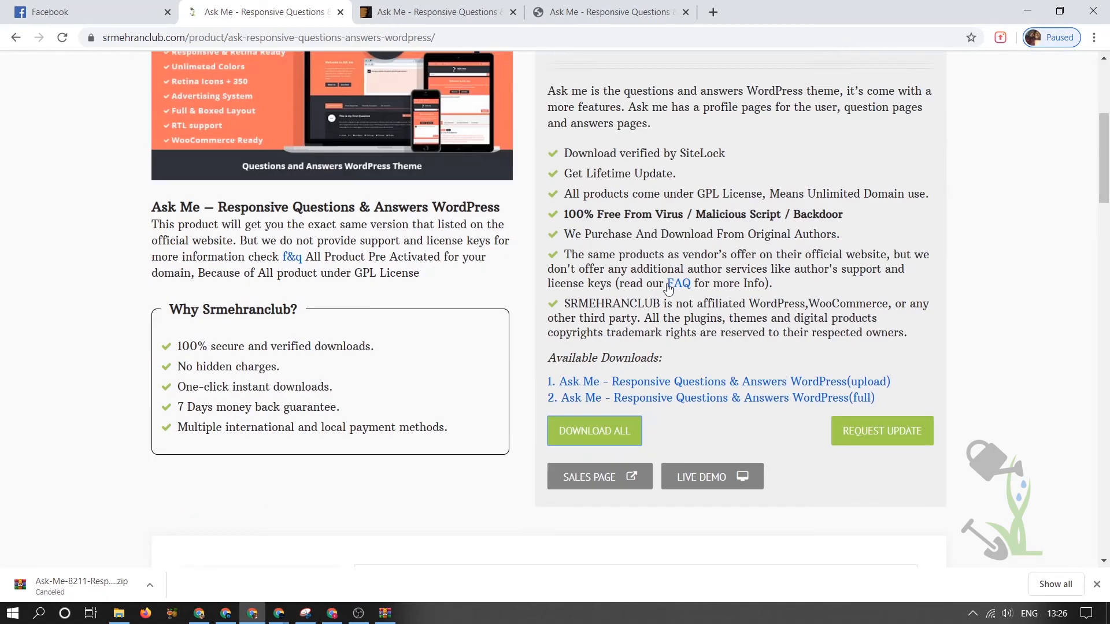
pyautogui.scroll(-1, 668, 291)
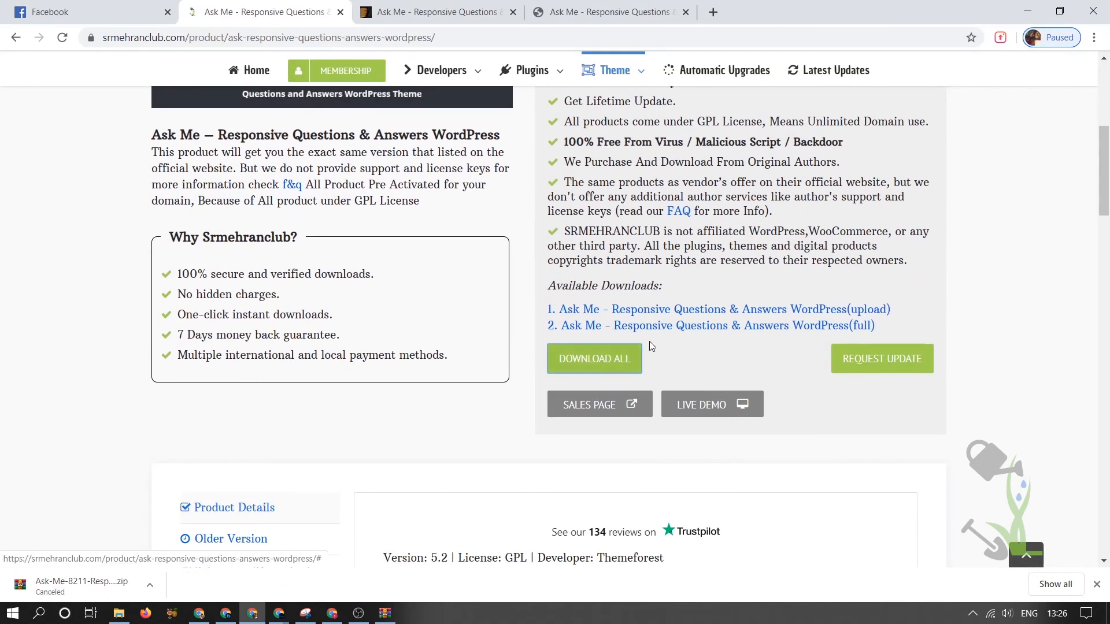
pyautogui.scroll(5, 653, 321)
pyautogui.scroll(3, 523, 304)
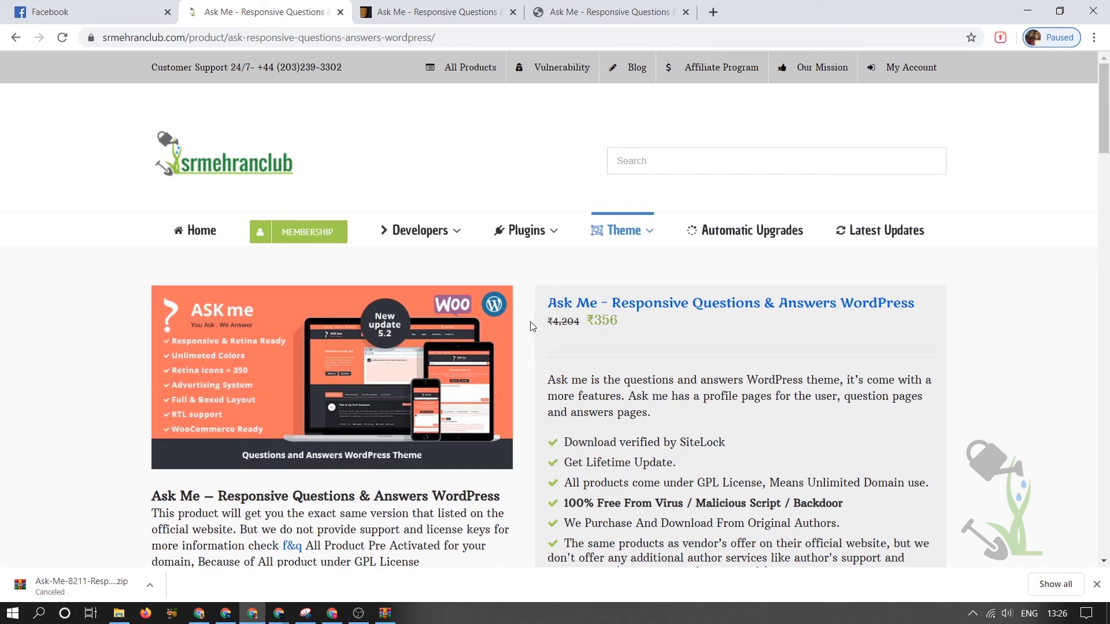
# Go from the Ask Me product page to the srmehranclub Membership plans page
pyautogui.click(384, 613)
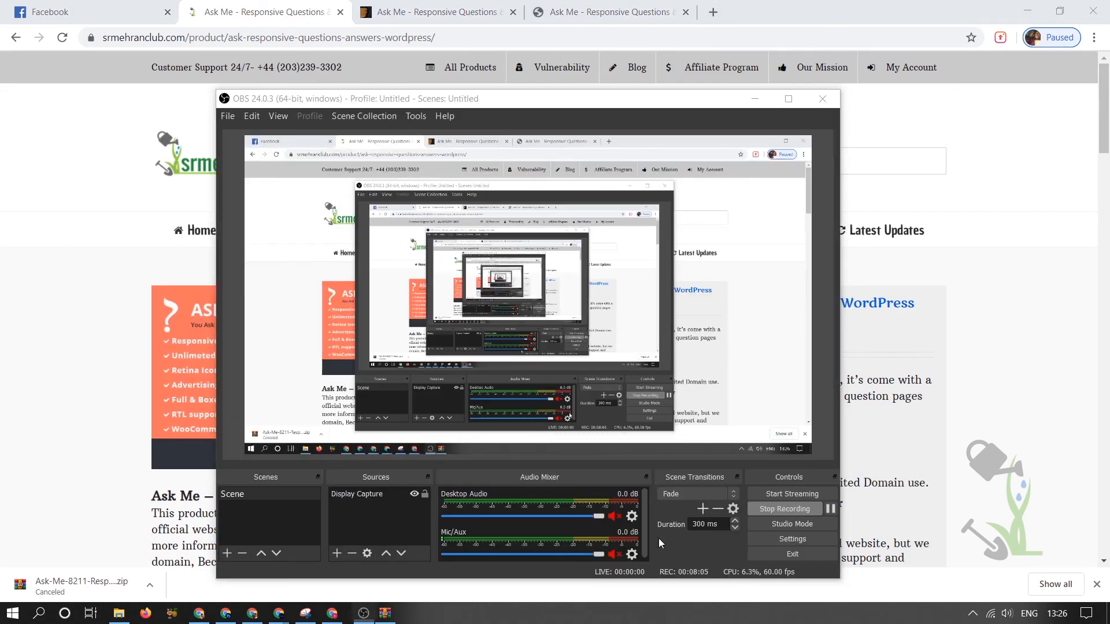
pyautogui.click(384, 613)
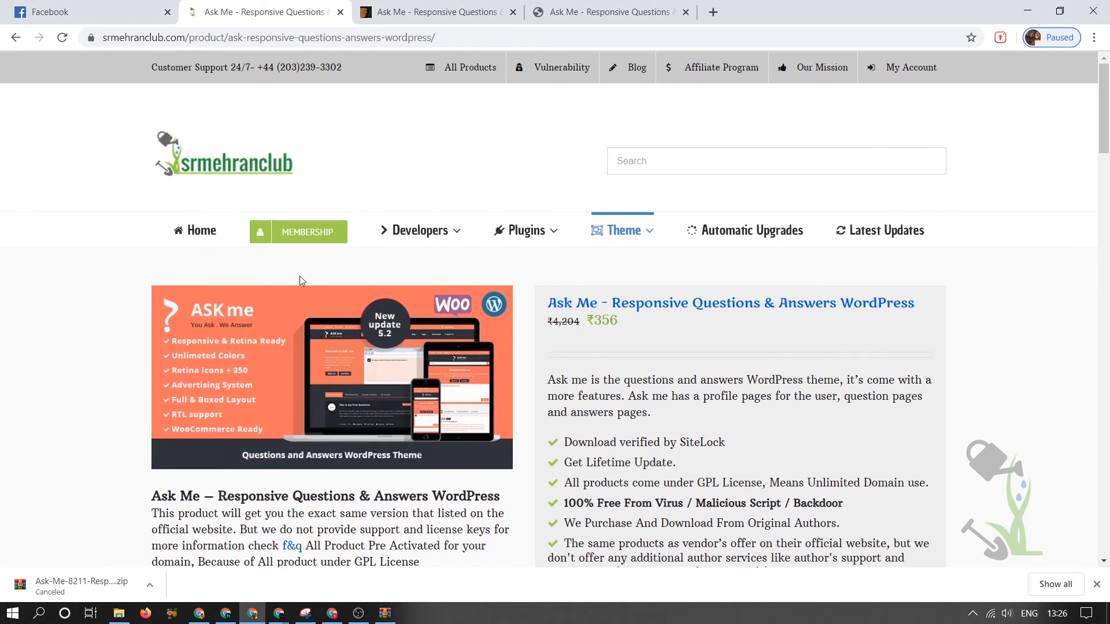
pyautogui.click(297, 234)
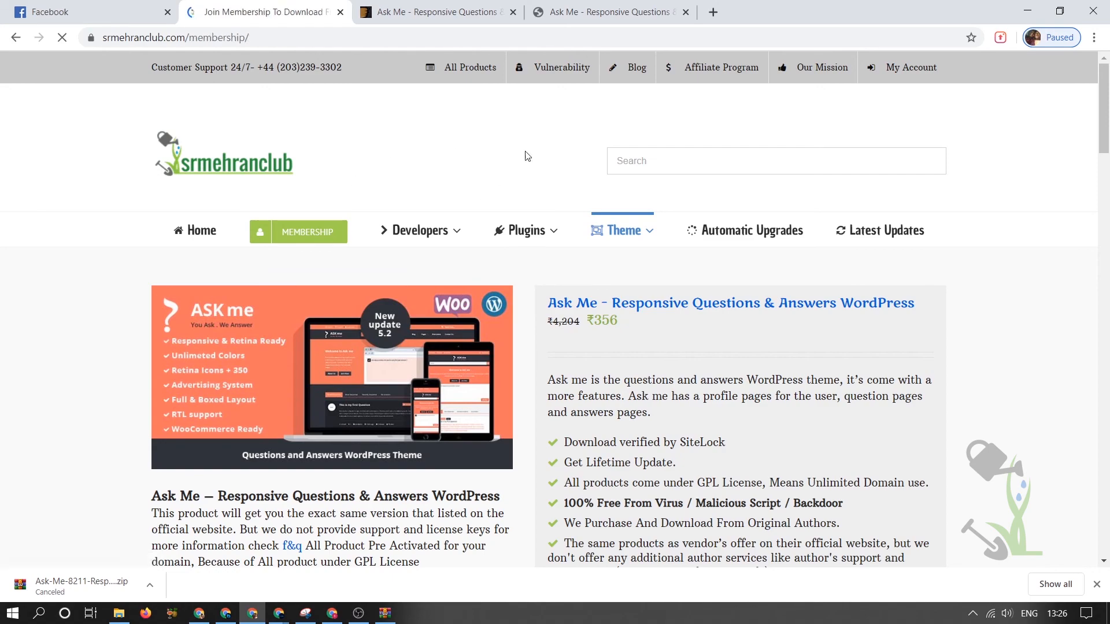
pyautogui.scroll(-5, 599, 393)
pyautogui.scroll(-5, 598, 393)
pyautogui.scroll(-3, 572, 382)
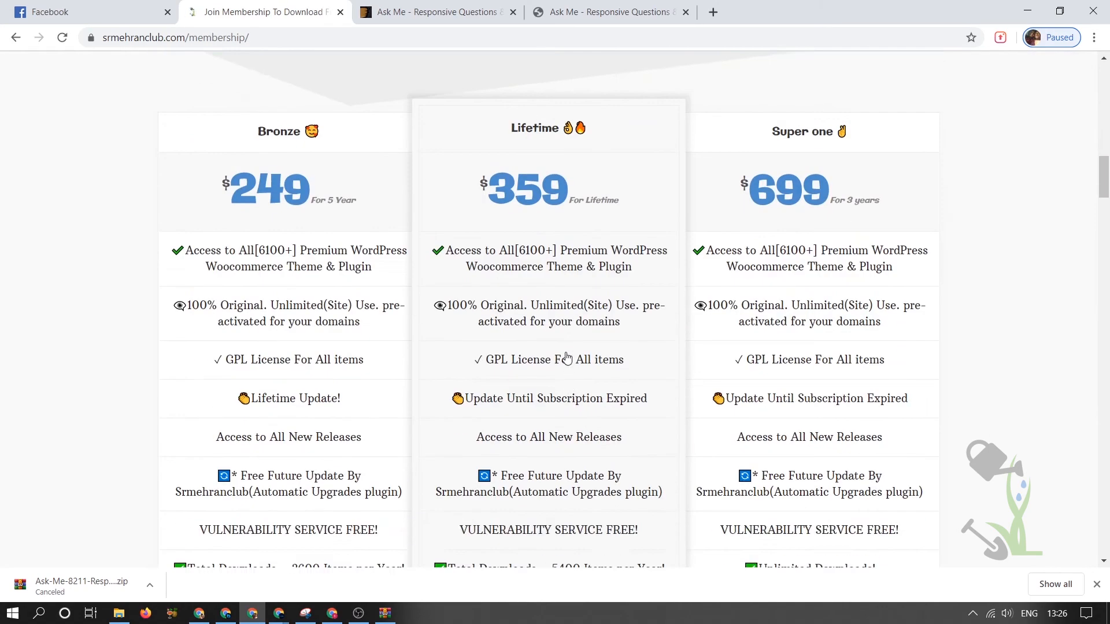
pyautogui.scroll(2, 512, 356)
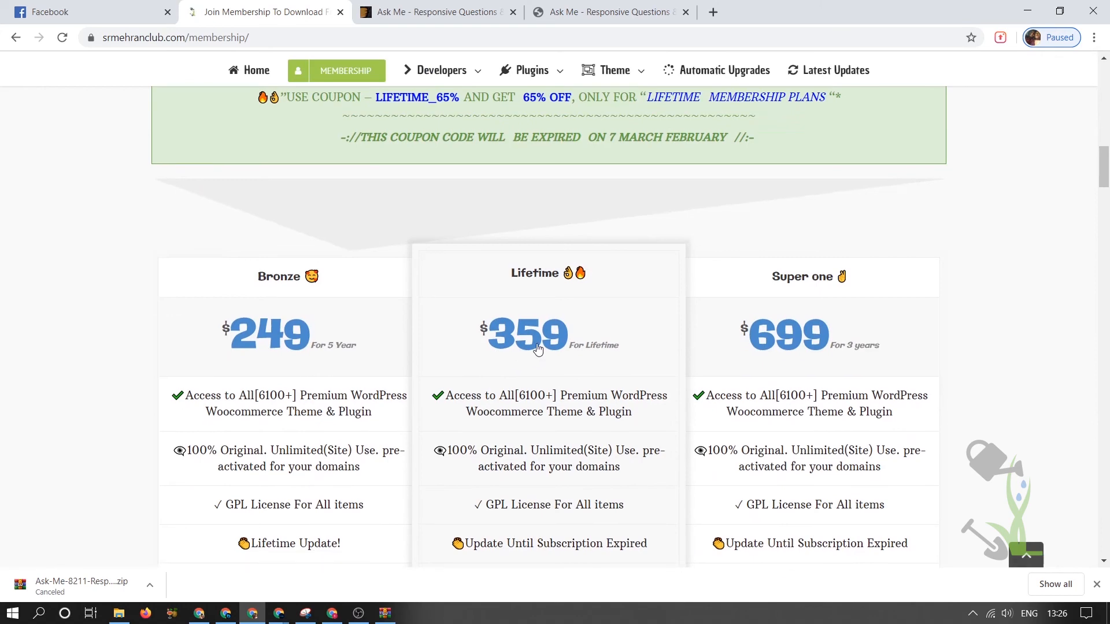
pyautogui.scroll(-3, 538, 348)
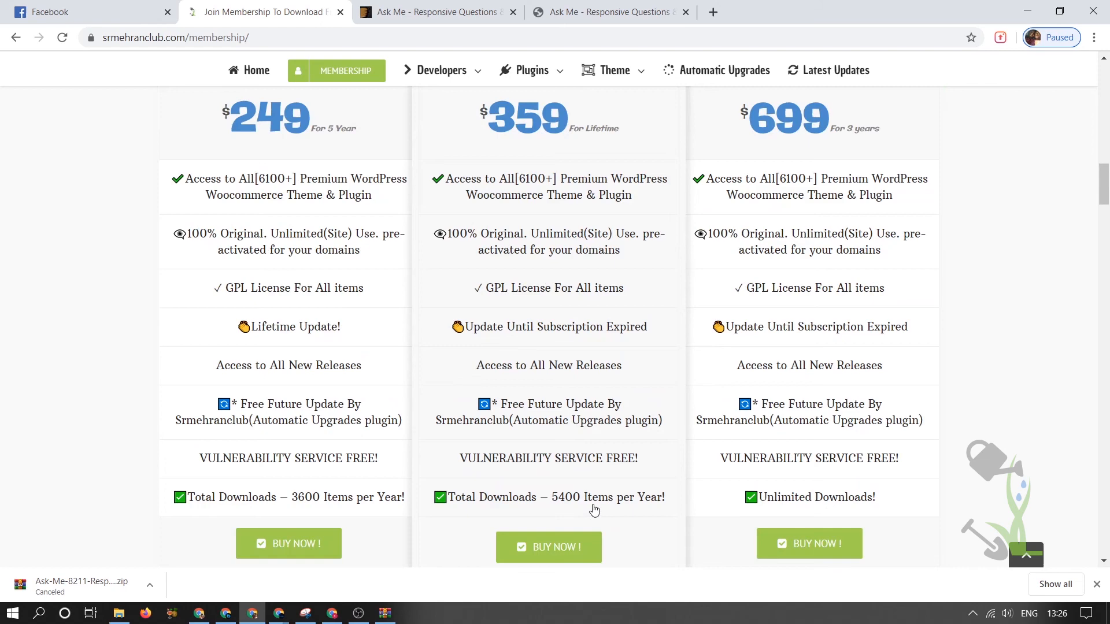
pyautogui.scroll(-1, 594, 509)
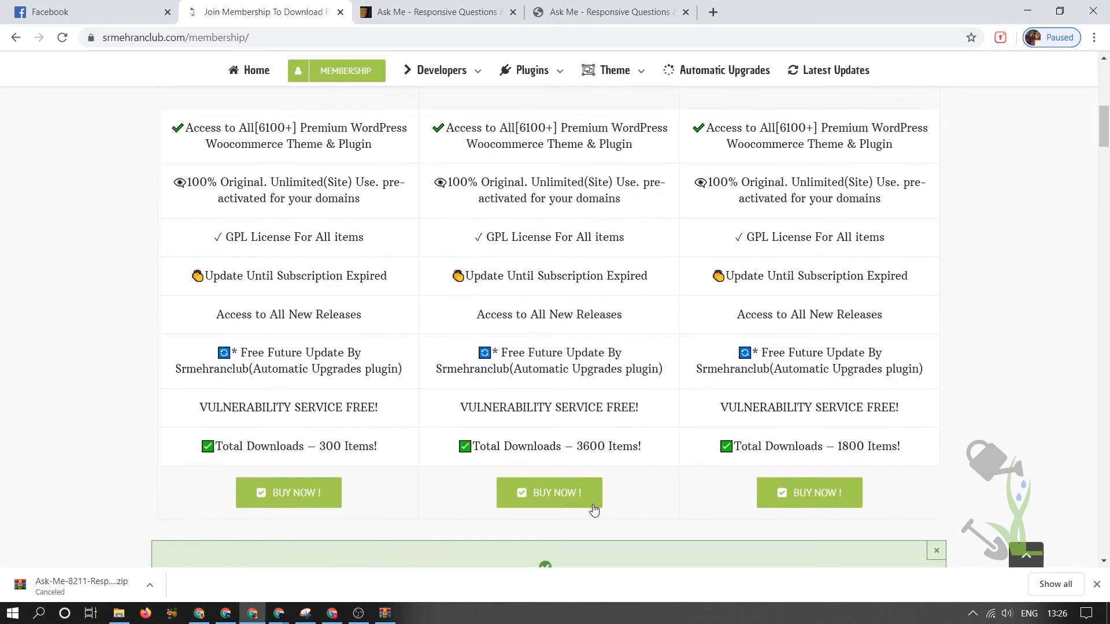
pyautogui.scroll(6, 593, 509)
pyautogui.scroll(3, 520, 485)
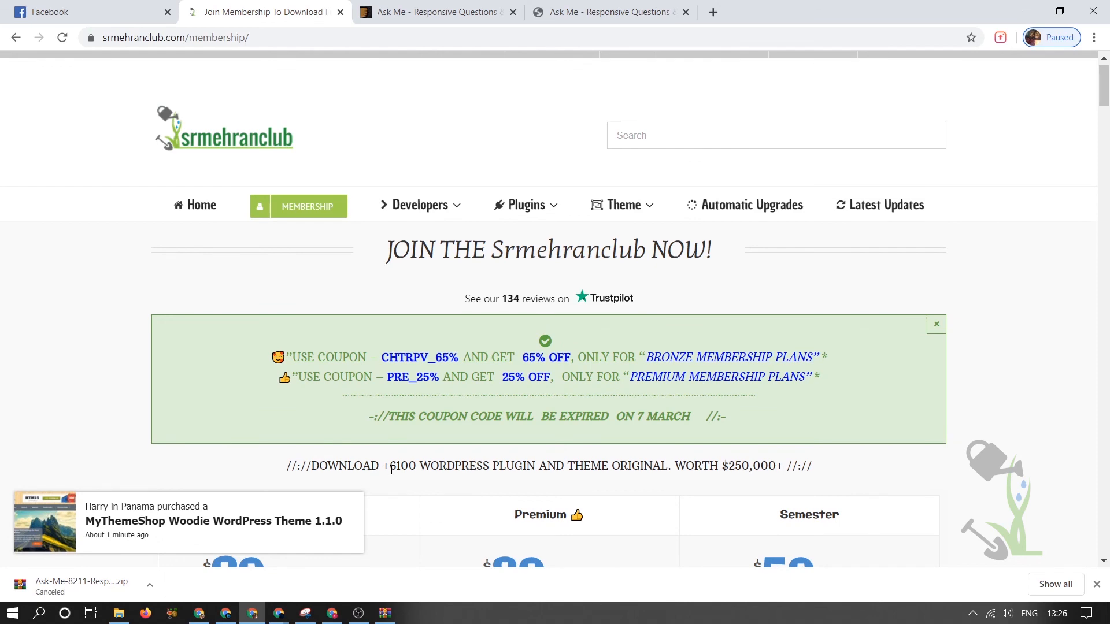
pyautogui.scroll(-4, 391, 471)
pyautogui.scroll(-2, 392, 471)
pyautogui.scroll(-2, 392, 477)
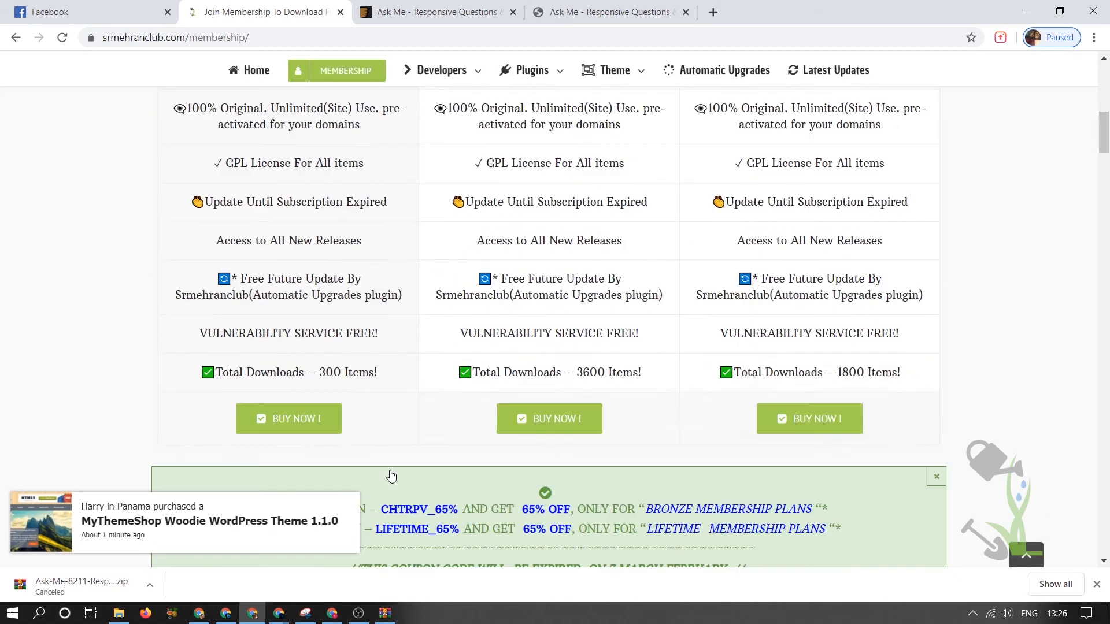
pyautogui.scroll(-3, 391, 475)
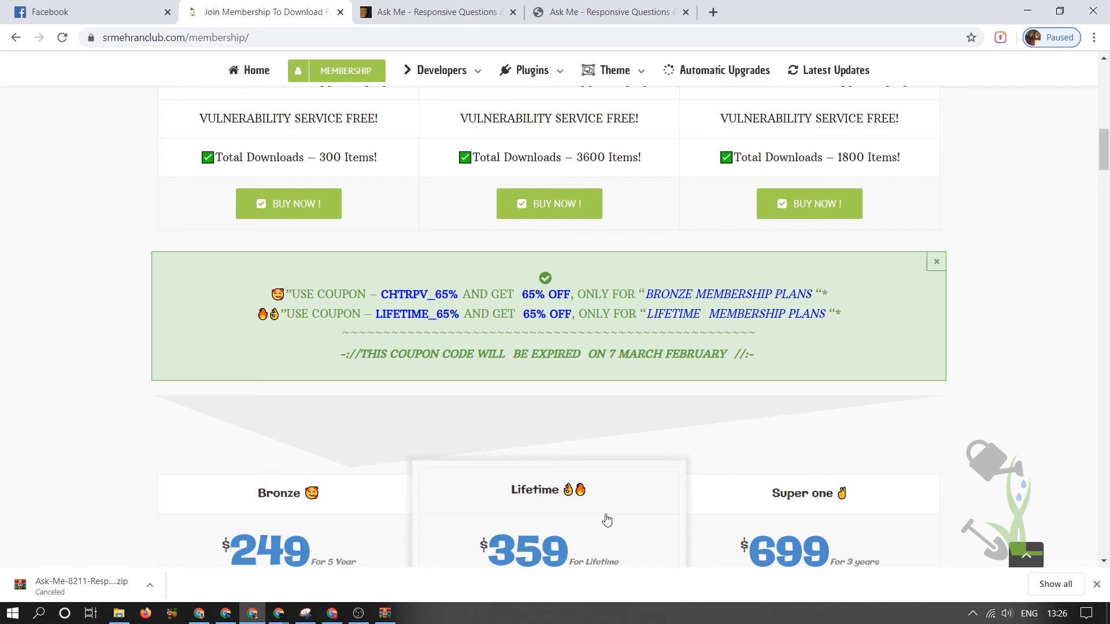
pyautogui.scroll(1, 607, 519)
pyautogui.scroll(5, 404, 324)
pyautogui.scroll(3, 405, 324)
pyautogui.scroll(-2, 277, 323)
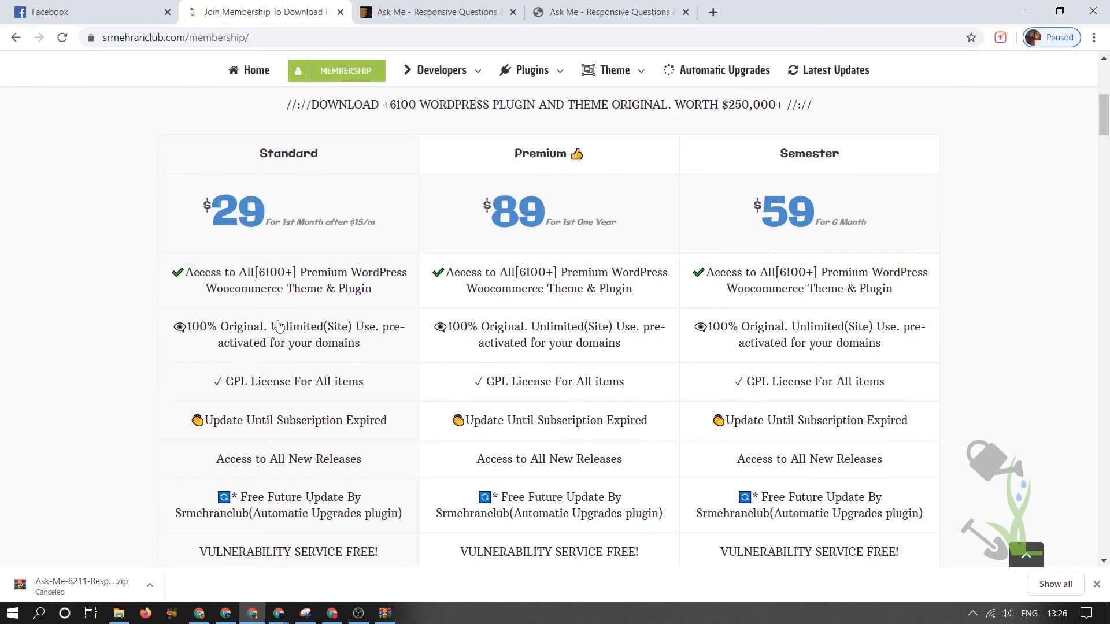
pyautogui.scroll(-4, 315, 316)
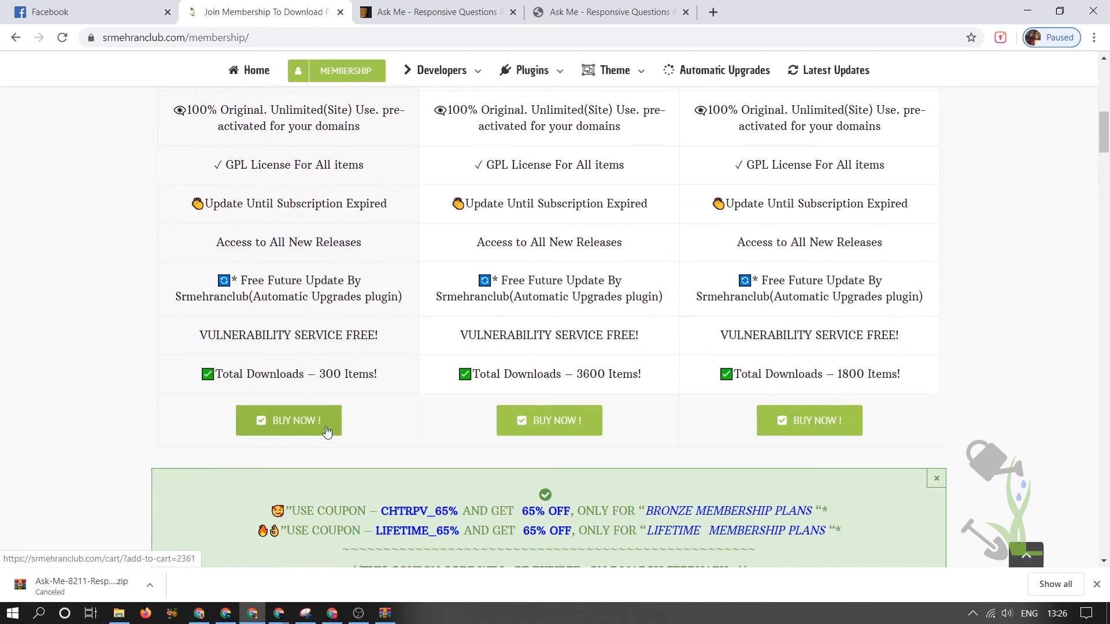
pyautogui.scroll(5, 338, 408)
pyautogui.scroll(-4, 337, 407)
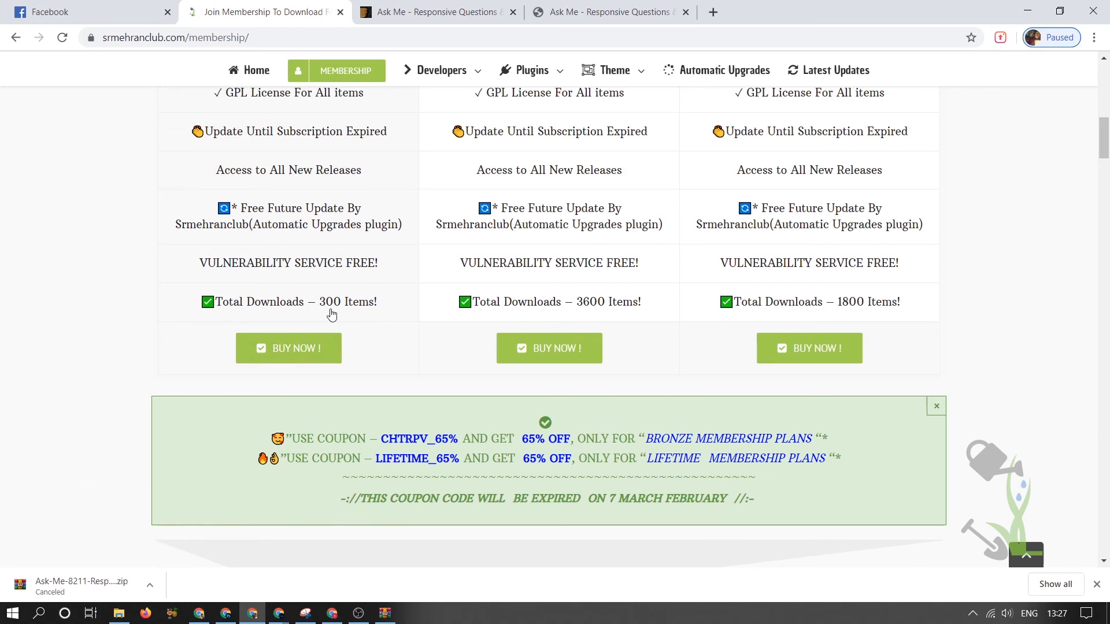
pyautogui.scroll(5, 331, 313)
pyautogui.scroll(3, 331, 312)
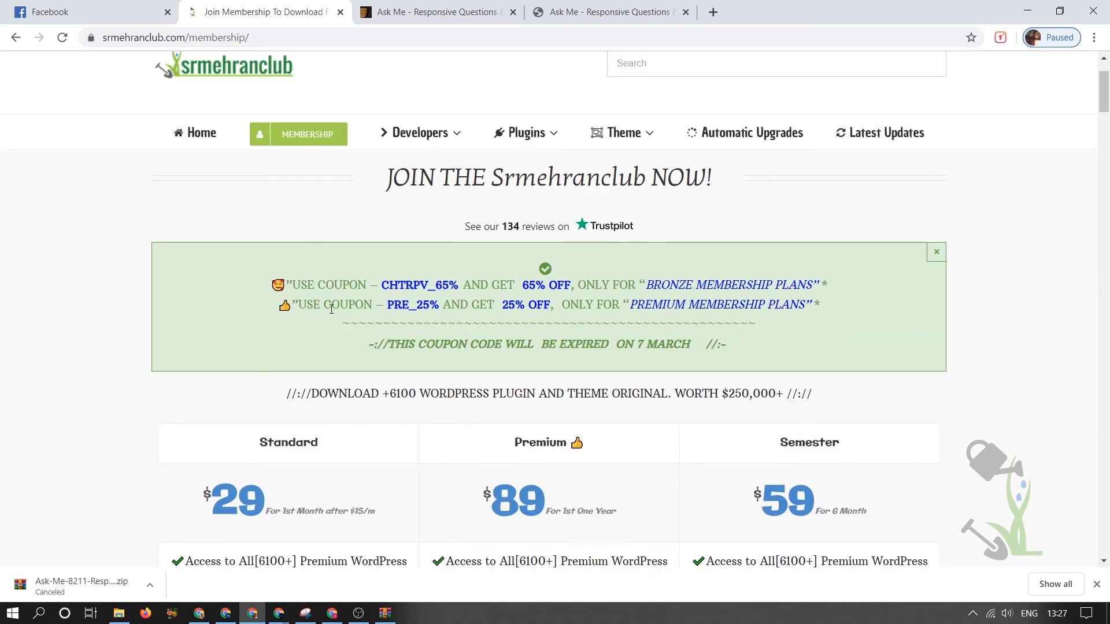